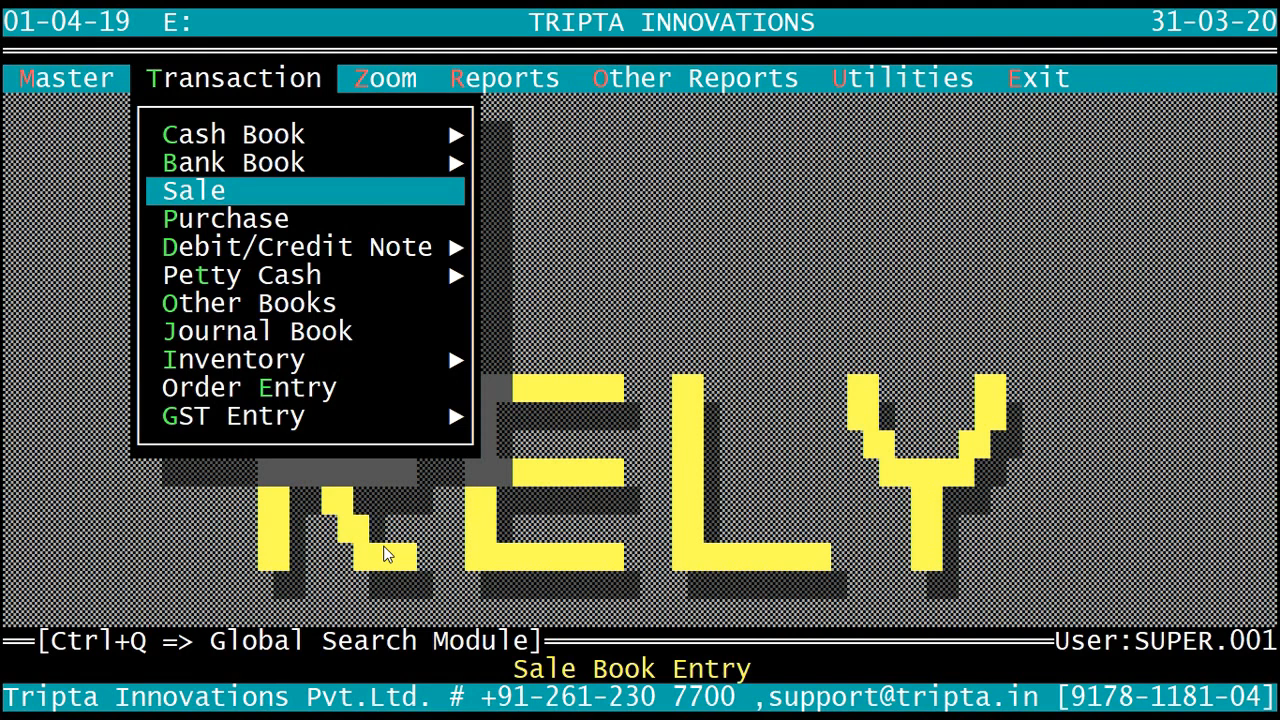
# Step: Open a new purchase entry in the RECEIVE FROM EMBROIDERY book
pyautogui.press('Down')
pyautogui.press('Down')
pyautogui.press('Down')
pyautogui.press('Up')
pyautogui.press('Up')
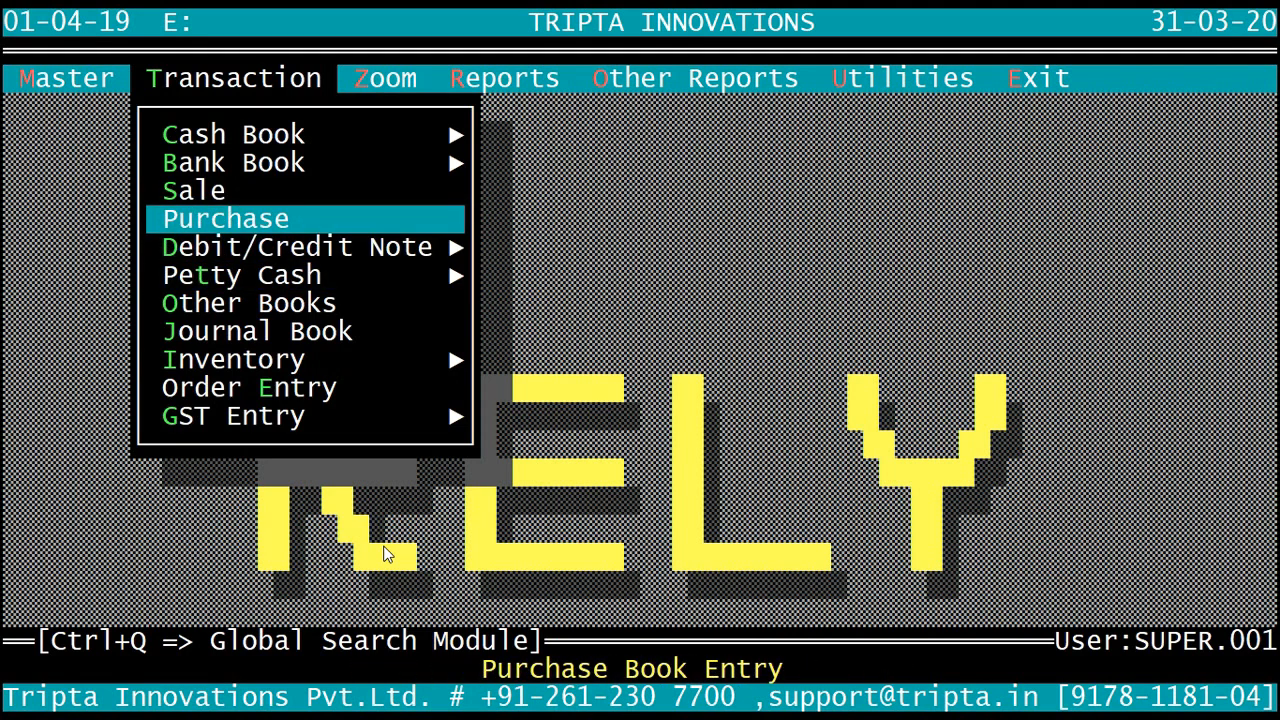
pyautogui.press('Return')
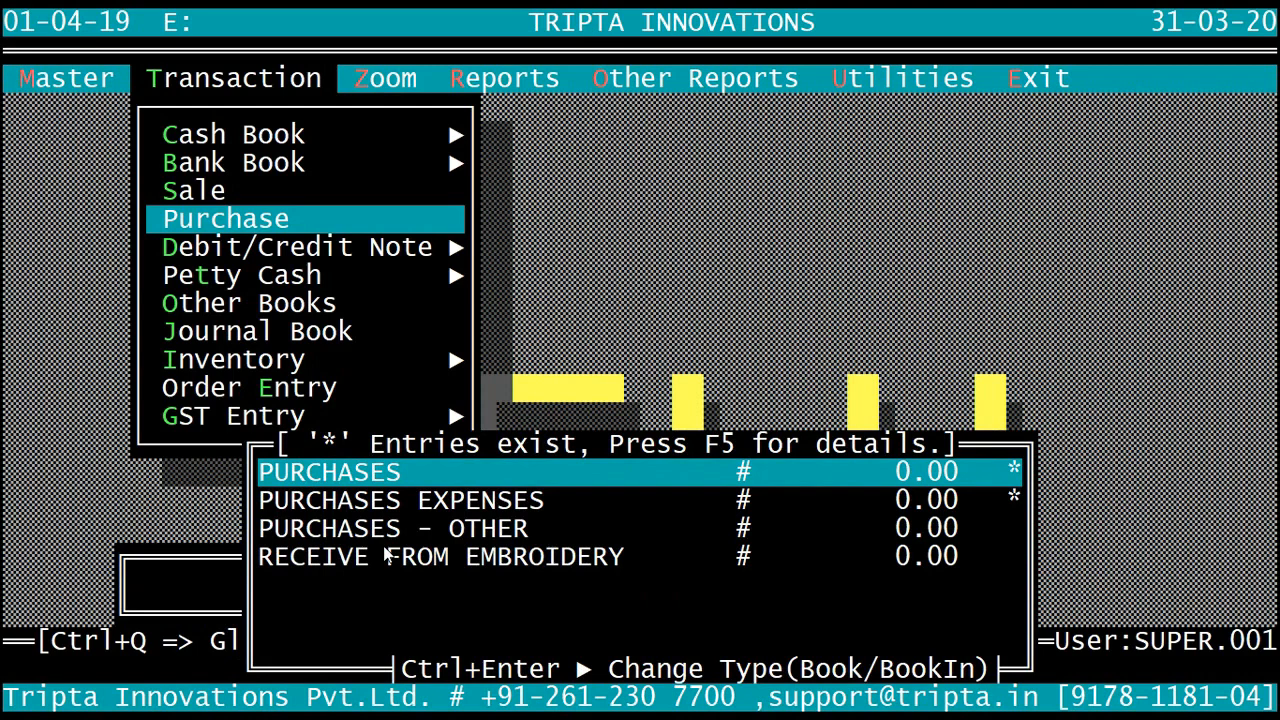
pyautogui.press('Down')
pyautogui.press('Down')
pyautogui.press('Down')
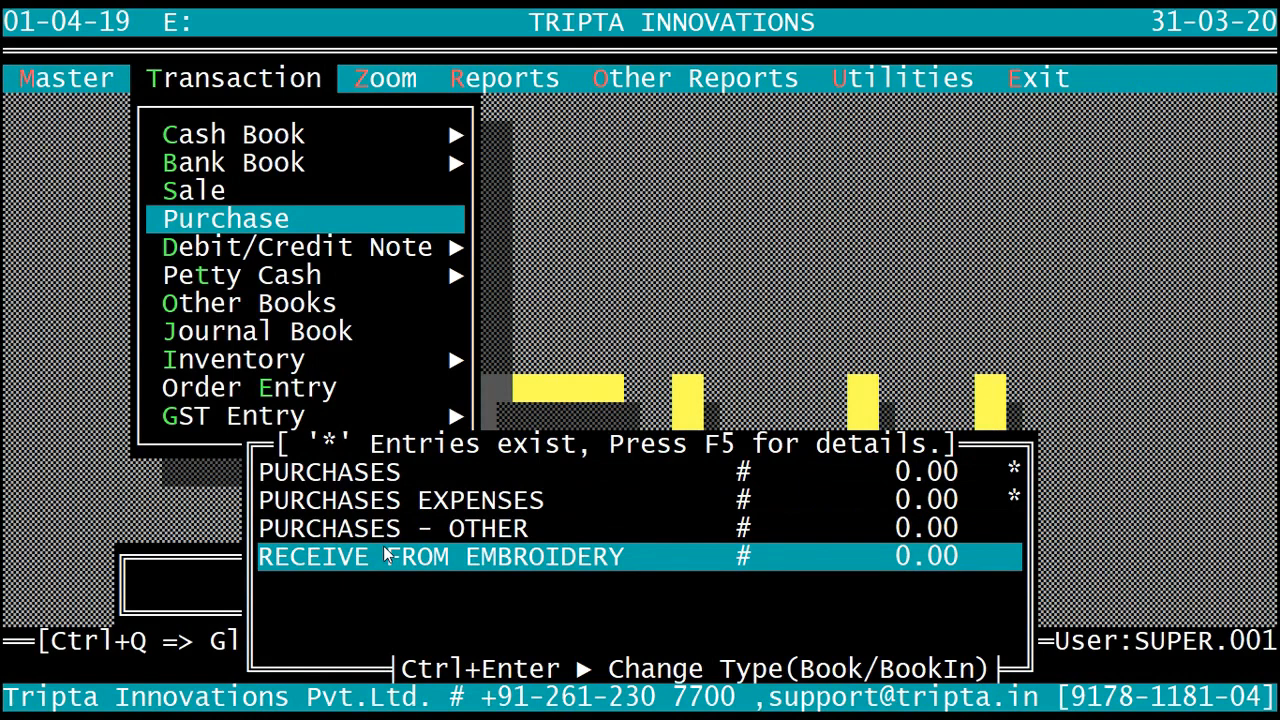
pyautogui.press('Return')
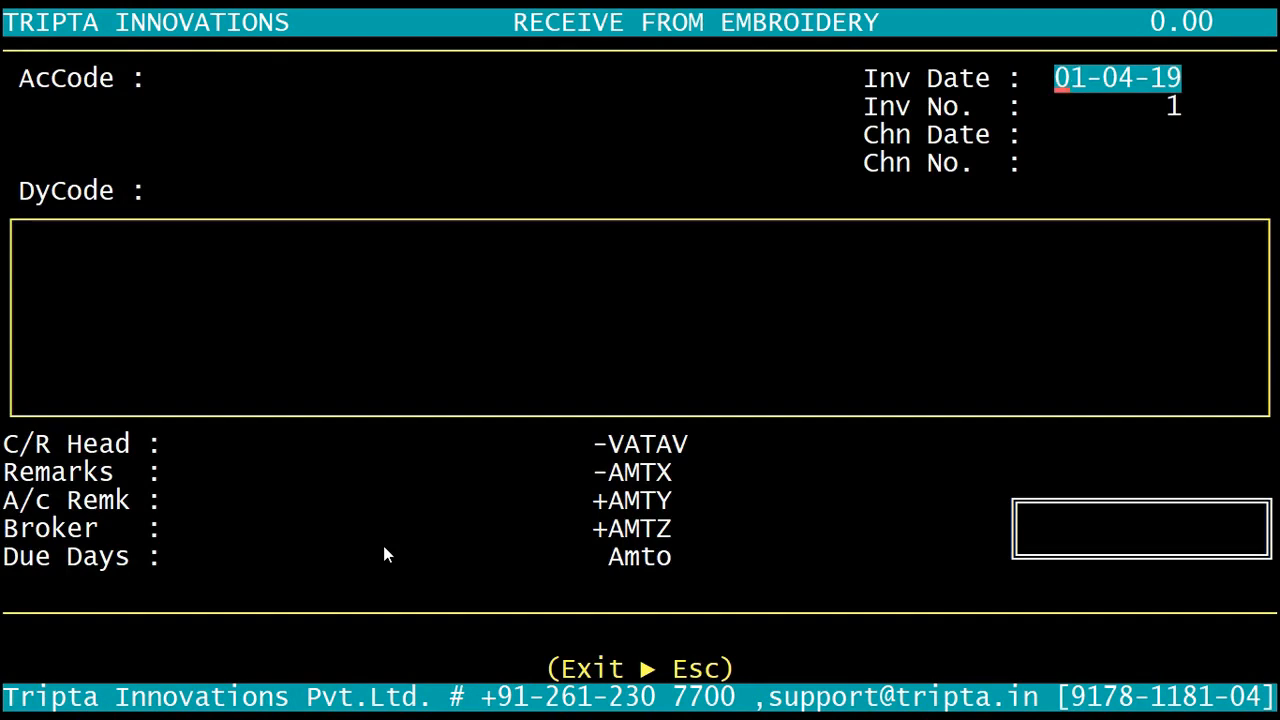
# Step: Accept invoice date 01-04-19 and invoice number 1, leave the challan fields empty, and choose the embroidery party account with the 24886.00 CR balance
pyautogui.press('Return')
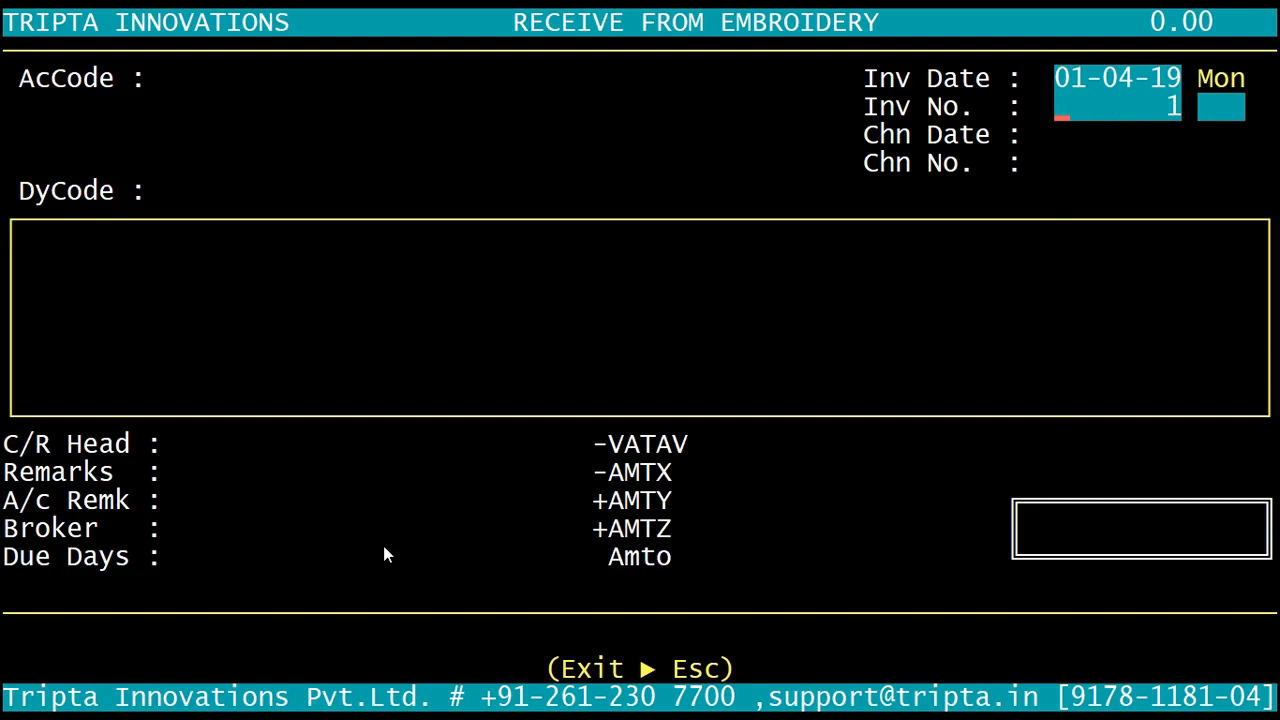
pyautogui.press('Return')
pyautogui.press('Return')
pyautogui.press('Return')
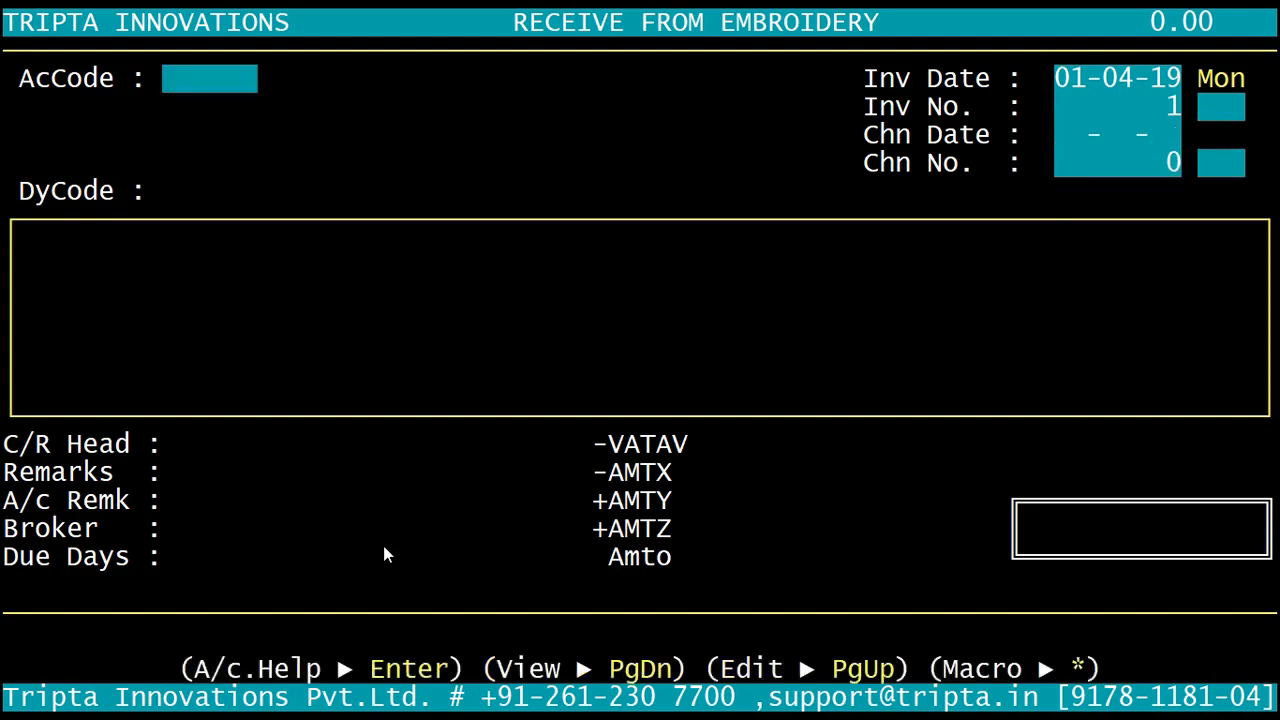
pyautogui.press('Return')
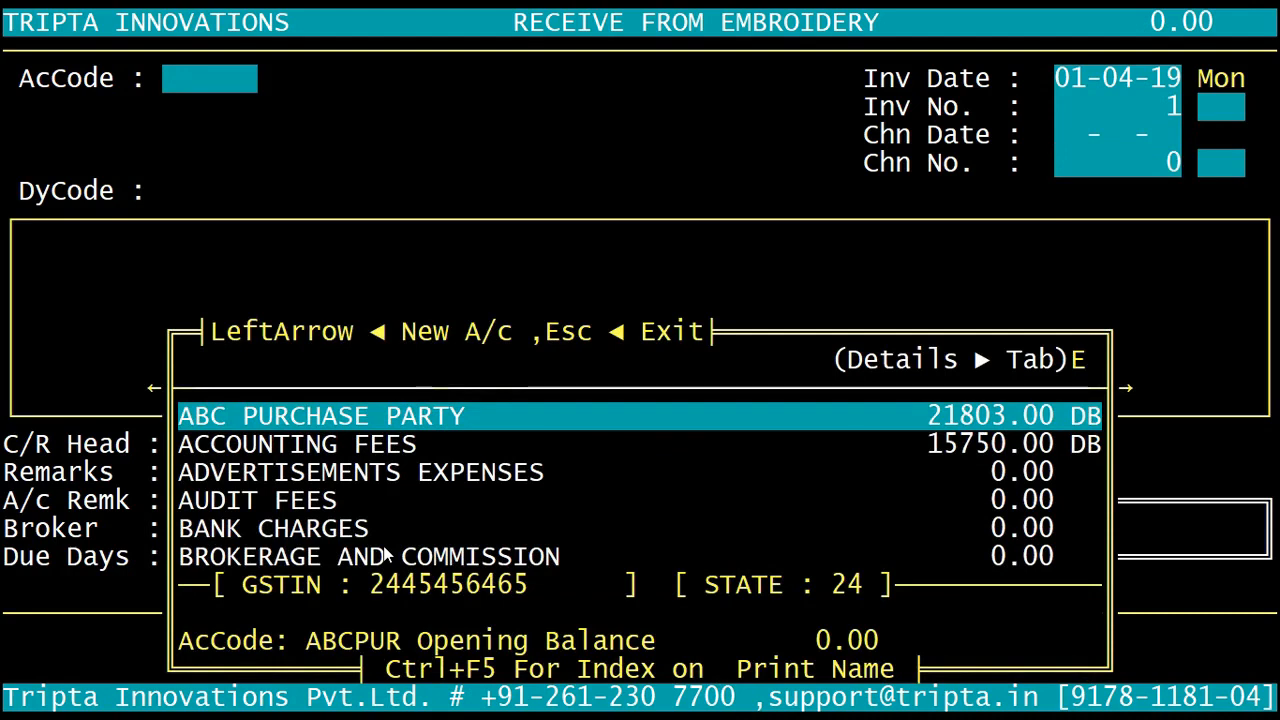
pyautogui.write('DIV')
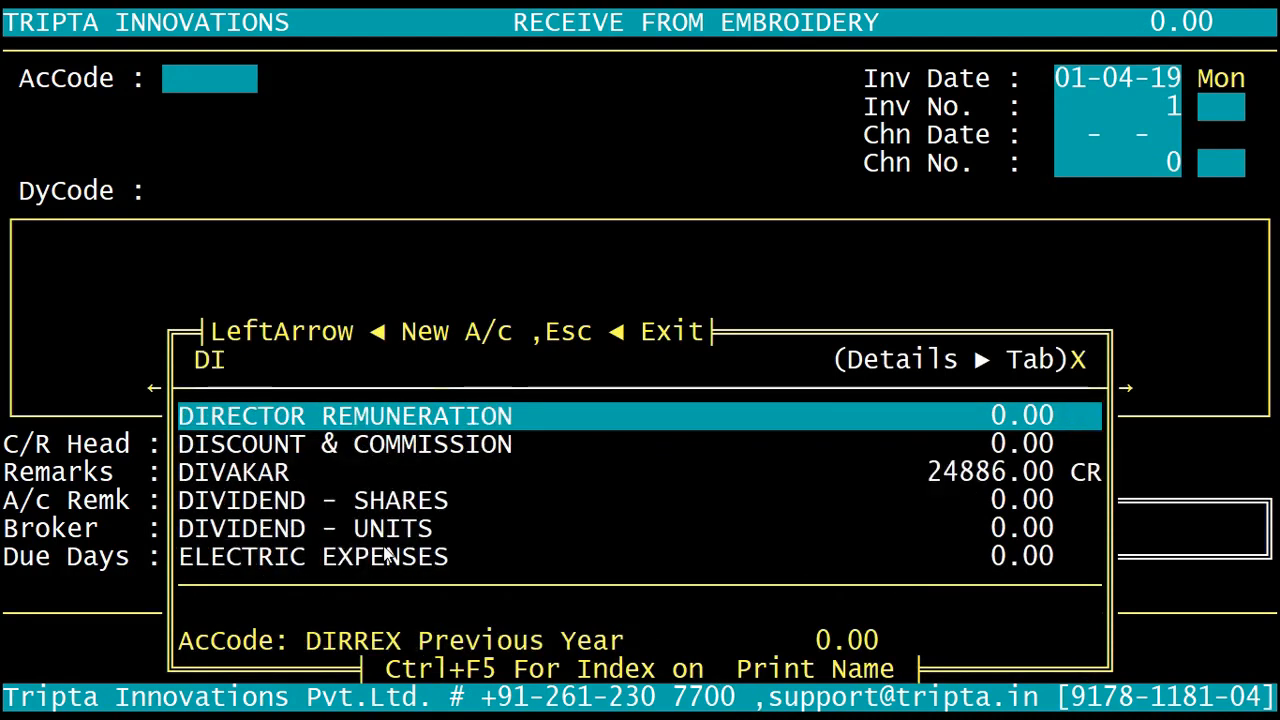
pyautogui.press('Return')
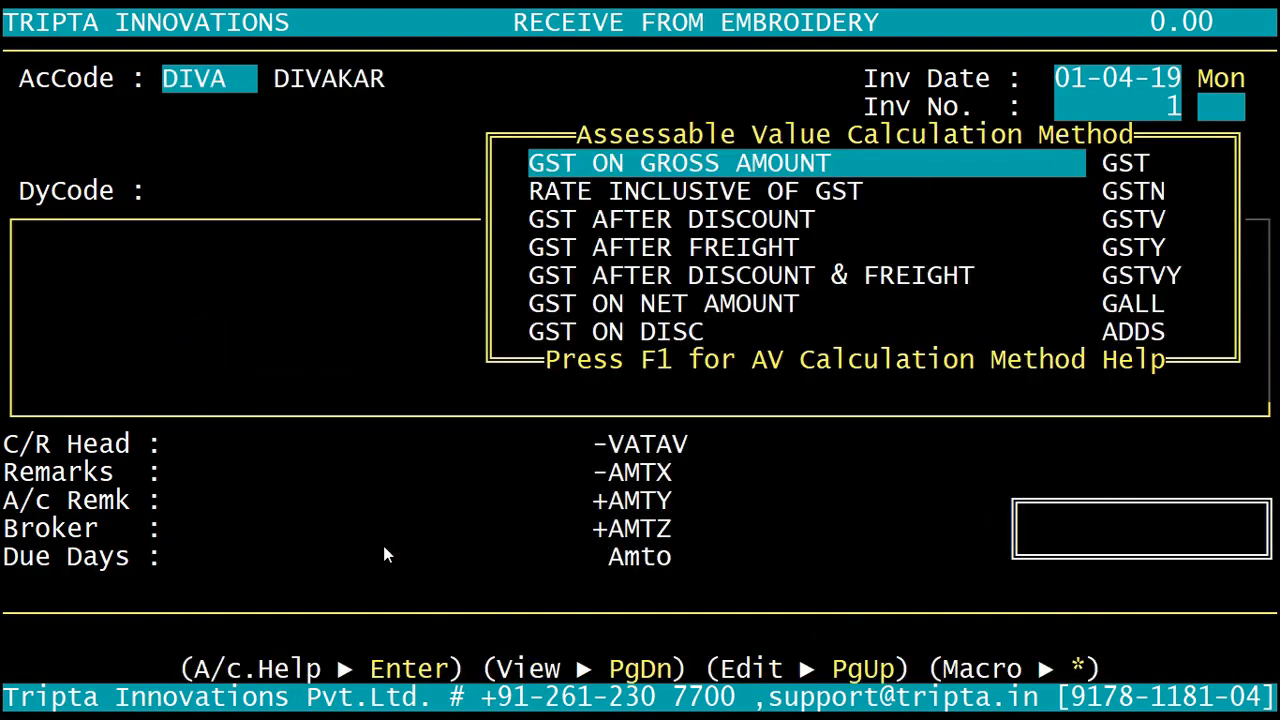
# Step: Choose the assessable value calculation method for GST and keep the same party in the DyCode field
pyautogui.press('Down')
pyautogui.press('Down')
pyautogui.press('Down')
pyautogui.press('Down')
pyautogui.press('Down')
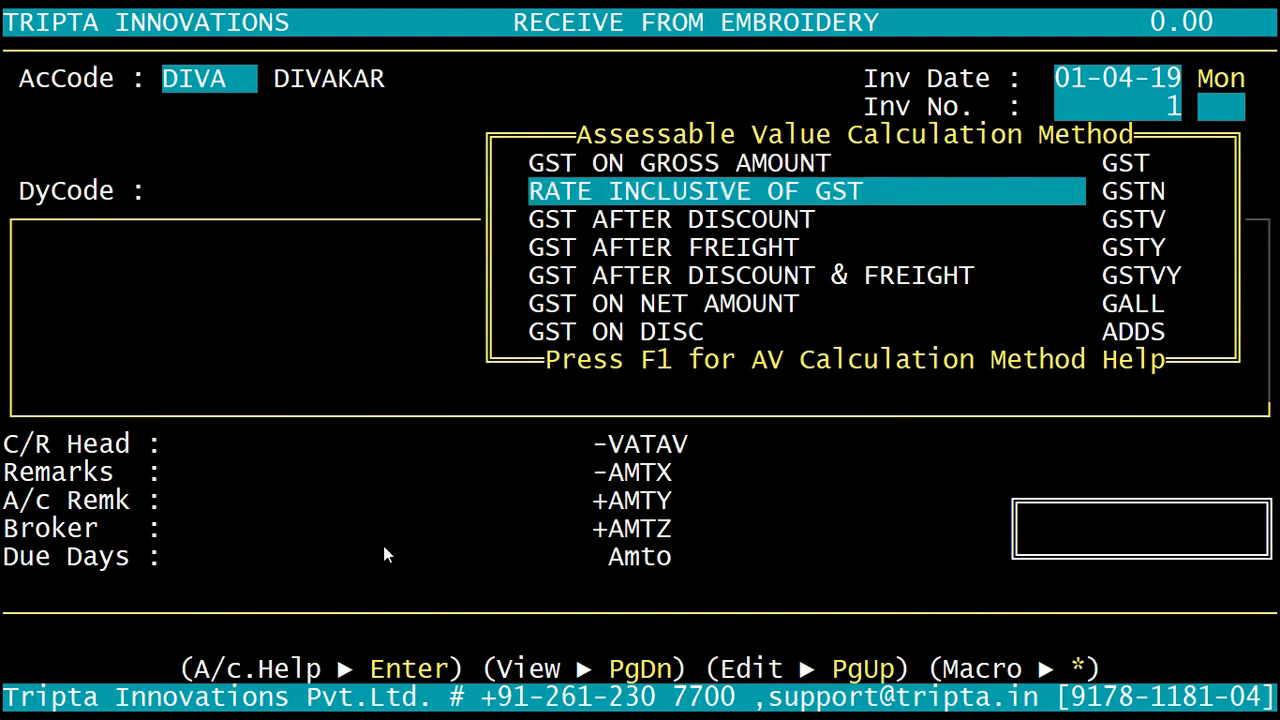
pyautogui.press('Return')
pyautogui.press('Return')
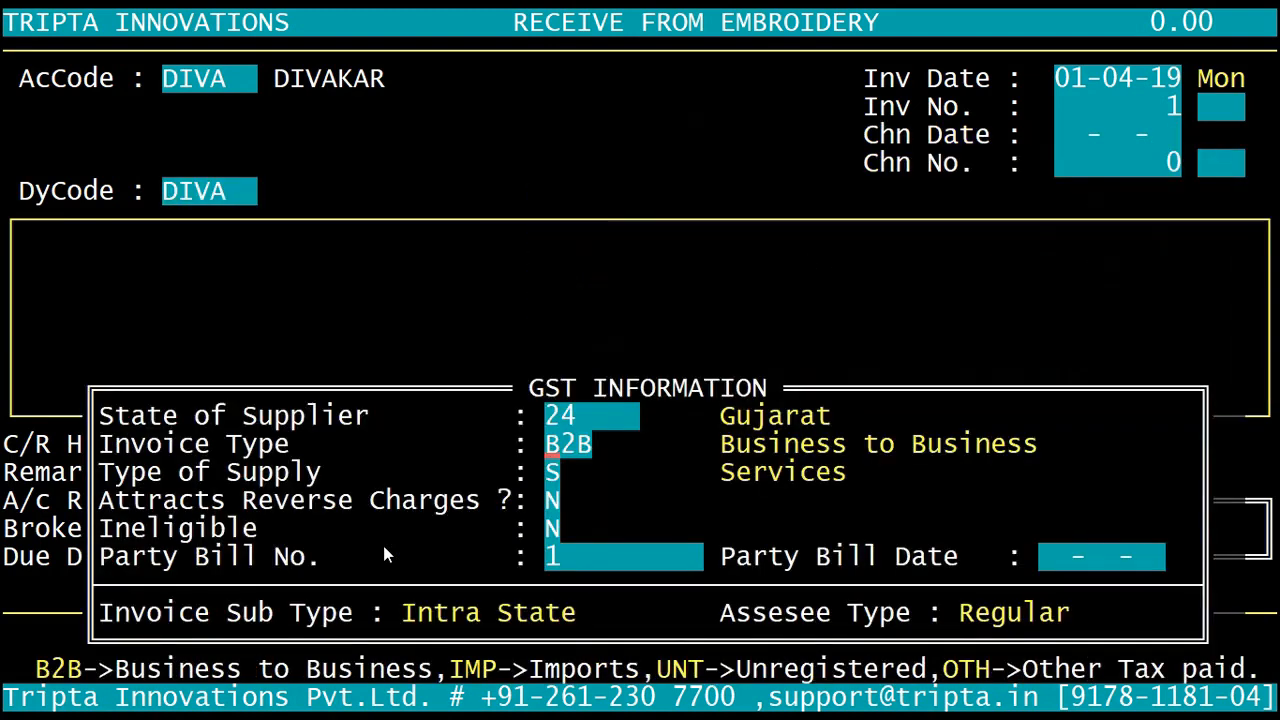
# Step: Accept the GST information as B2B, Services, no reverse charge, not ineligible, with party bill number 1 and no bill date
pyautogui.press('Return')
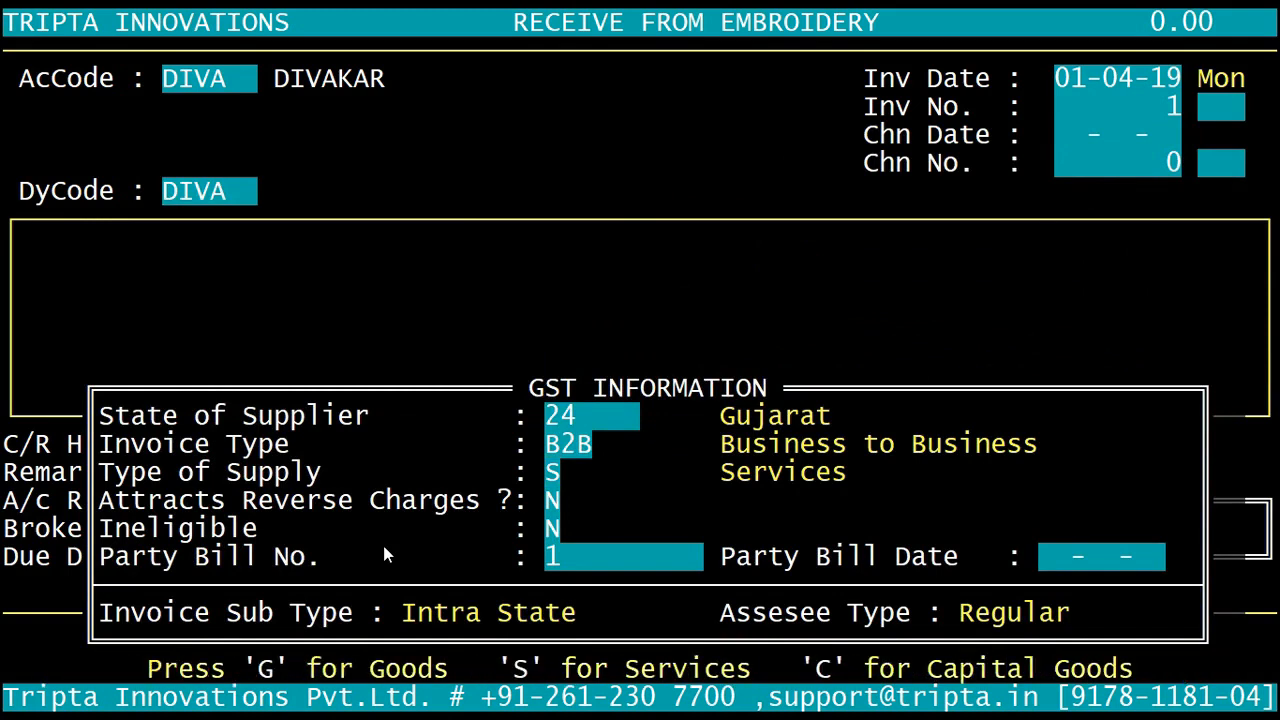
pyautogui.press('Return')
pyautogui.press('Return')
pyautogui.press('Return')
pyautogui.press('Return')
pyautogui.press('Return')
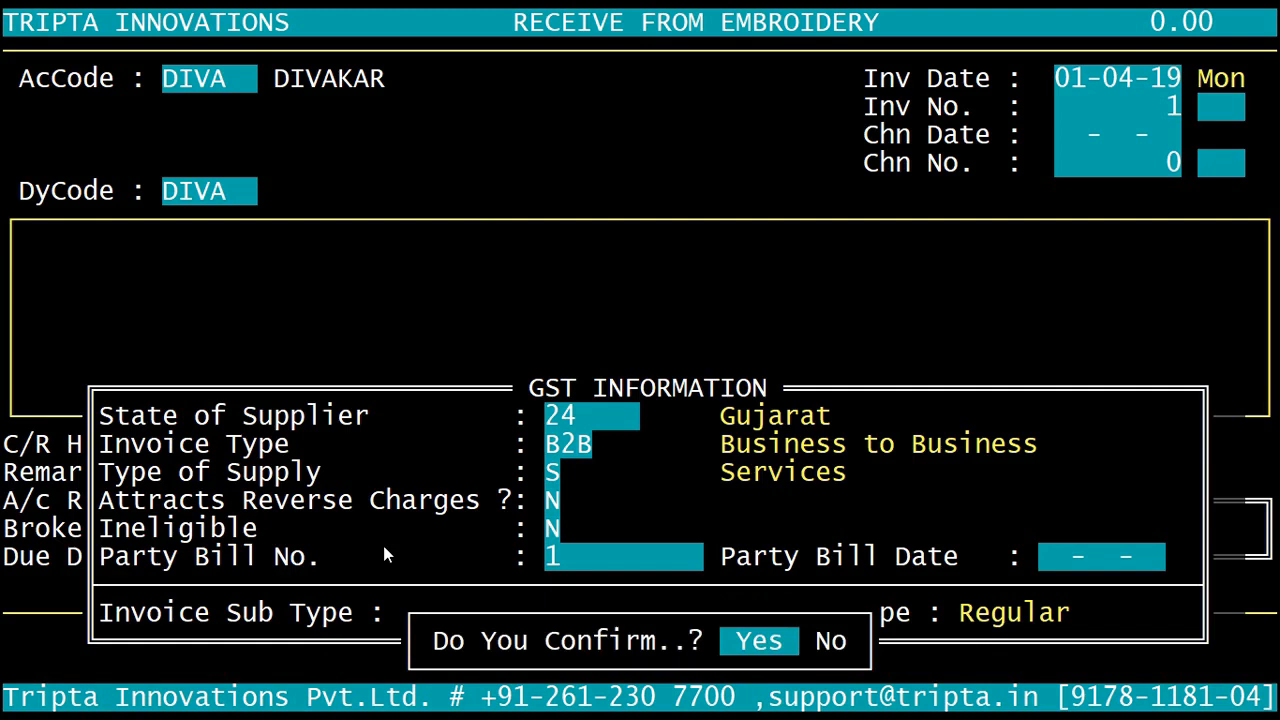
pyautogui.press('Return')
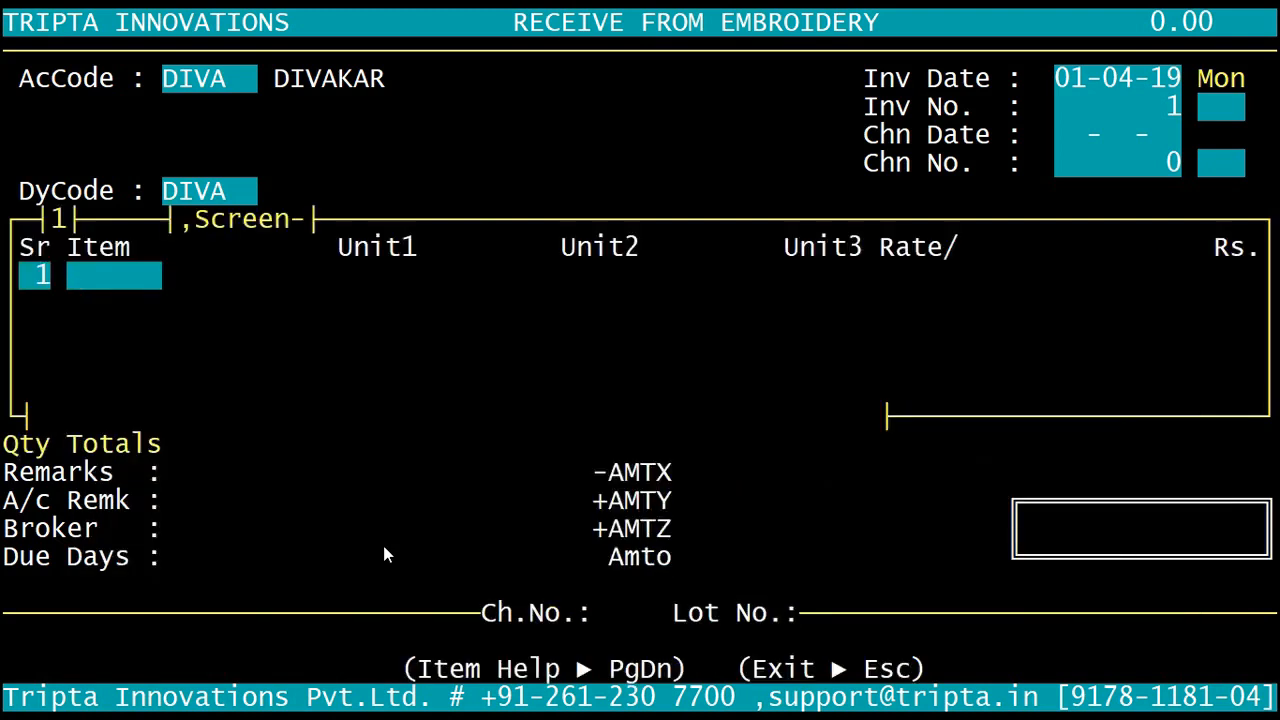
# Step: Add the item POLY * POLY (DESIGN-2012) to the first row with metres (M) as its unit
pyautogui.press('pagedown')
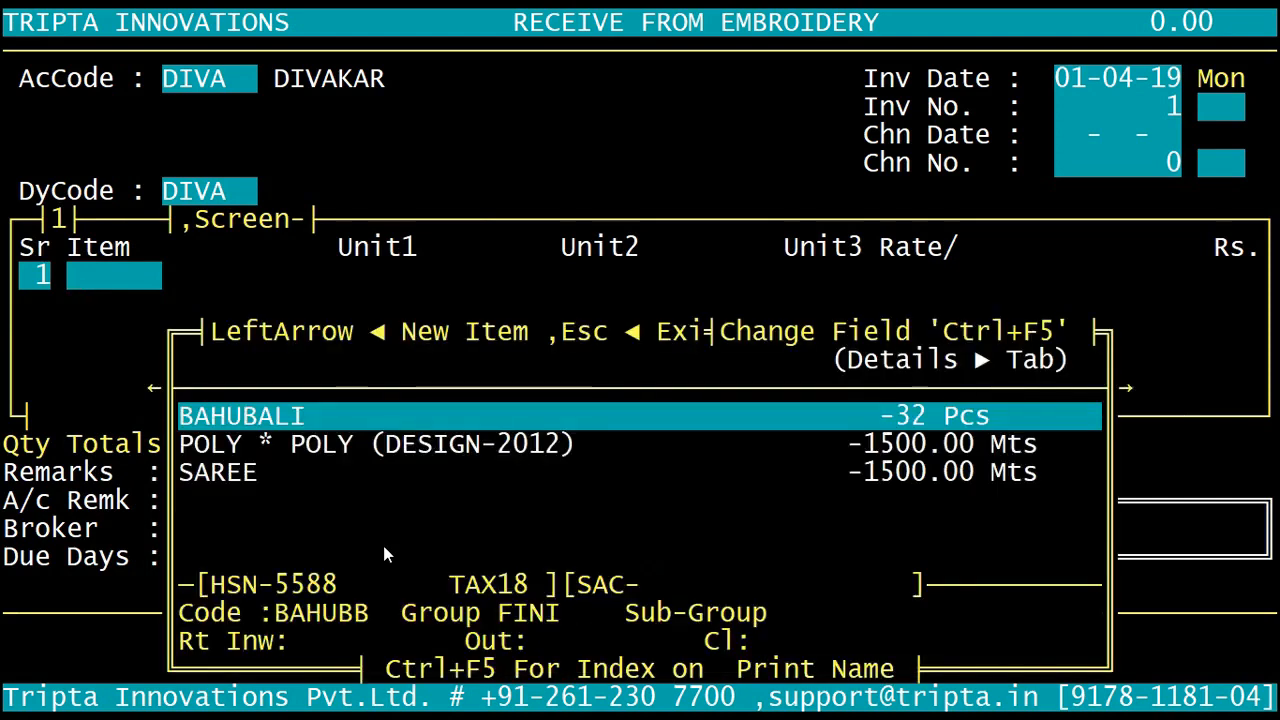
pyautogui.press('Down')
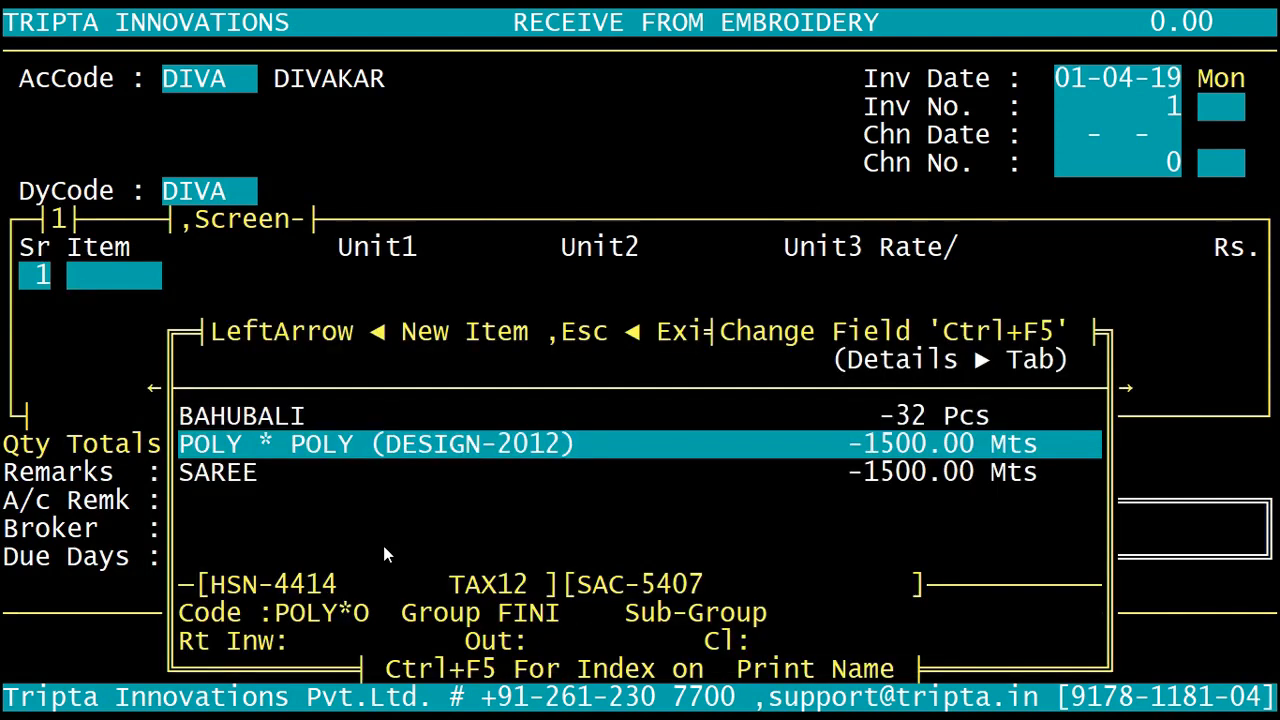
pyautogui.press('Return')
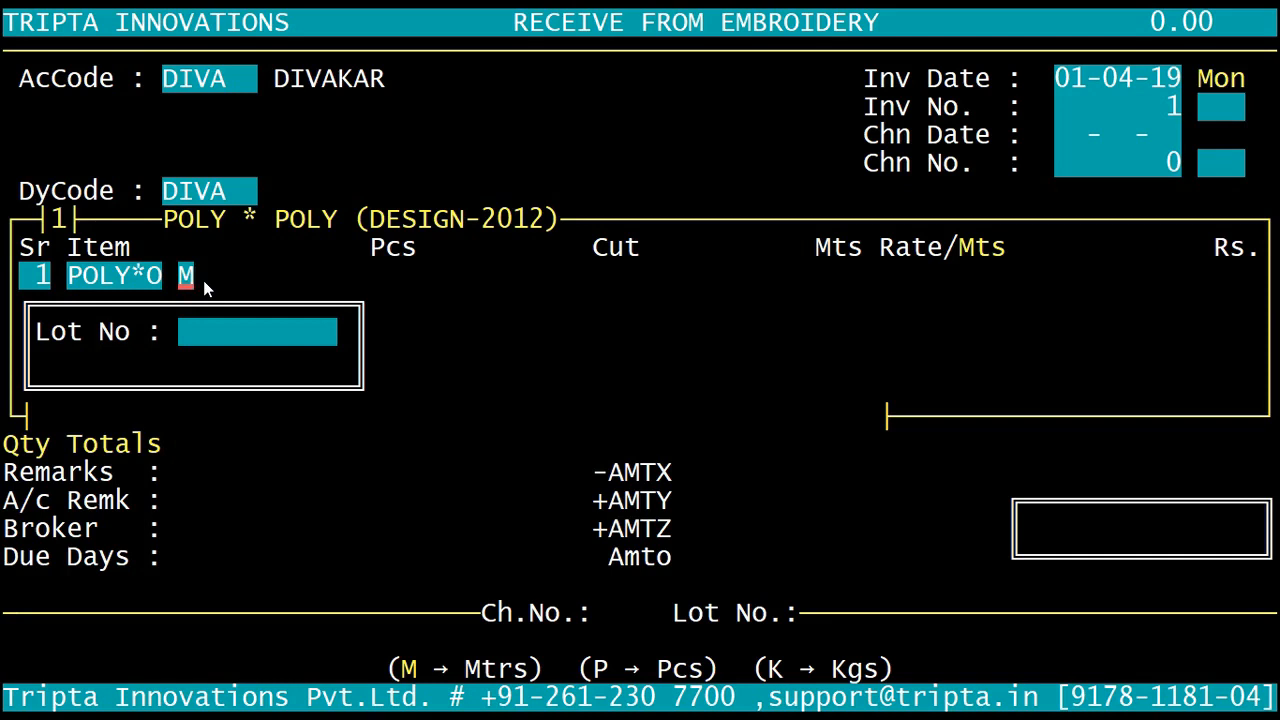
pyautogui.press('Return')
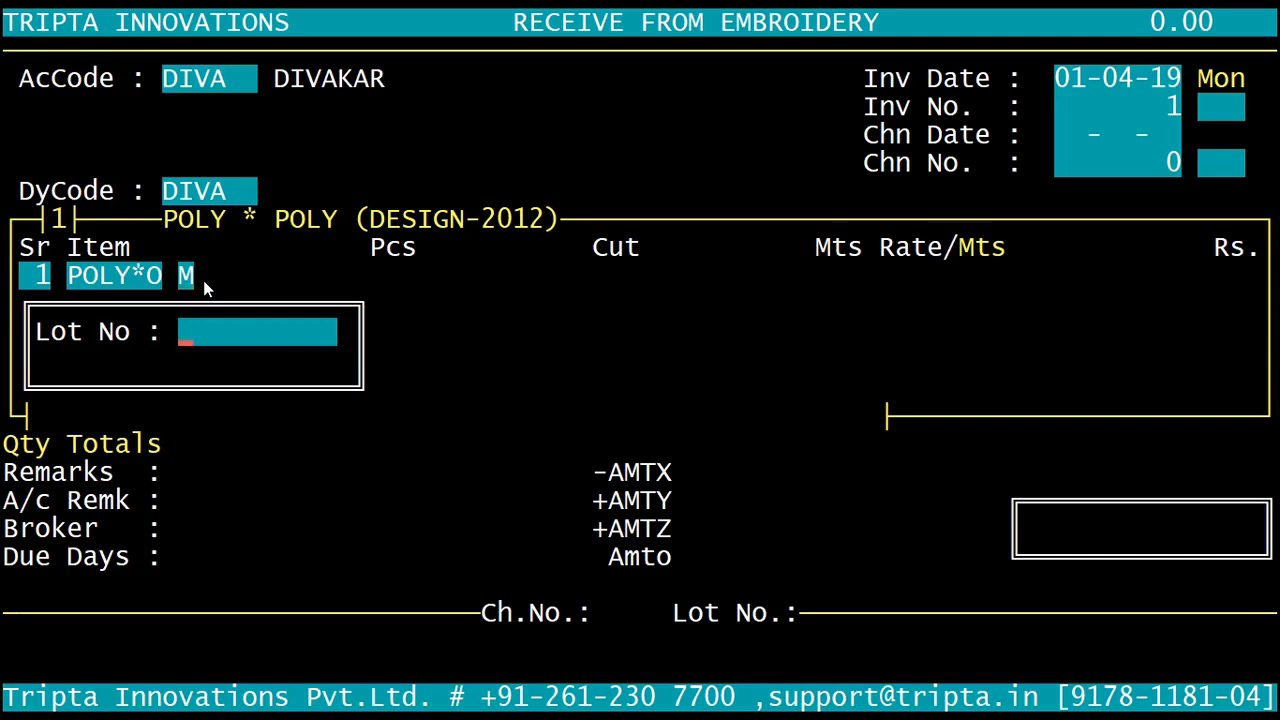
# Step: Pick pending challan 1 dated 01-04-19 for the item and assign it lot number 12
pyautogui.press('Return')
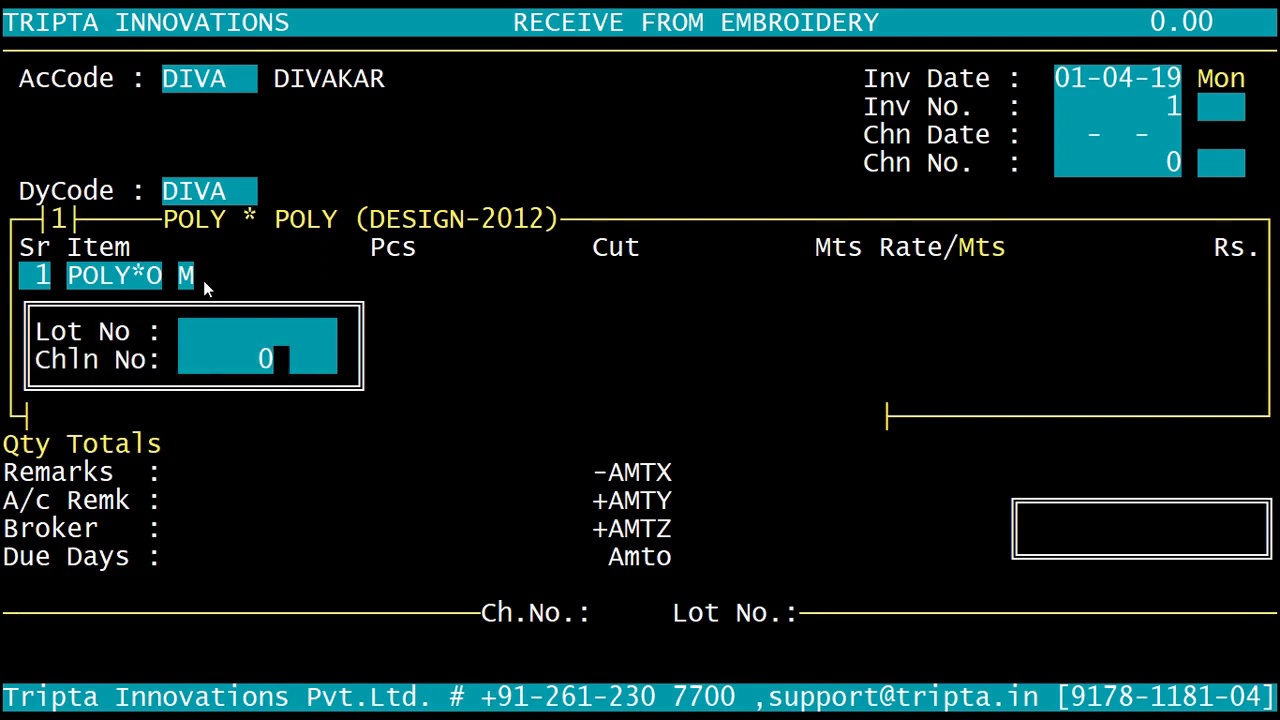
pyautogui.press('Return')
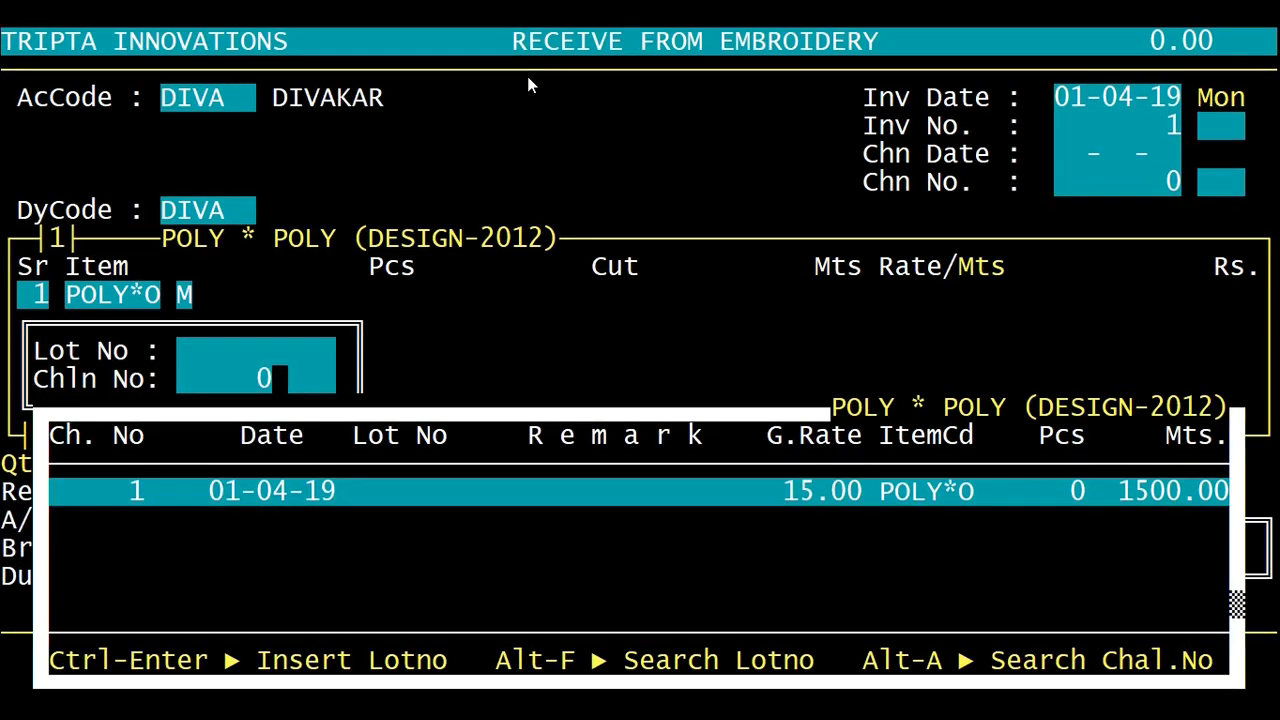
pyautogui.press('Return')
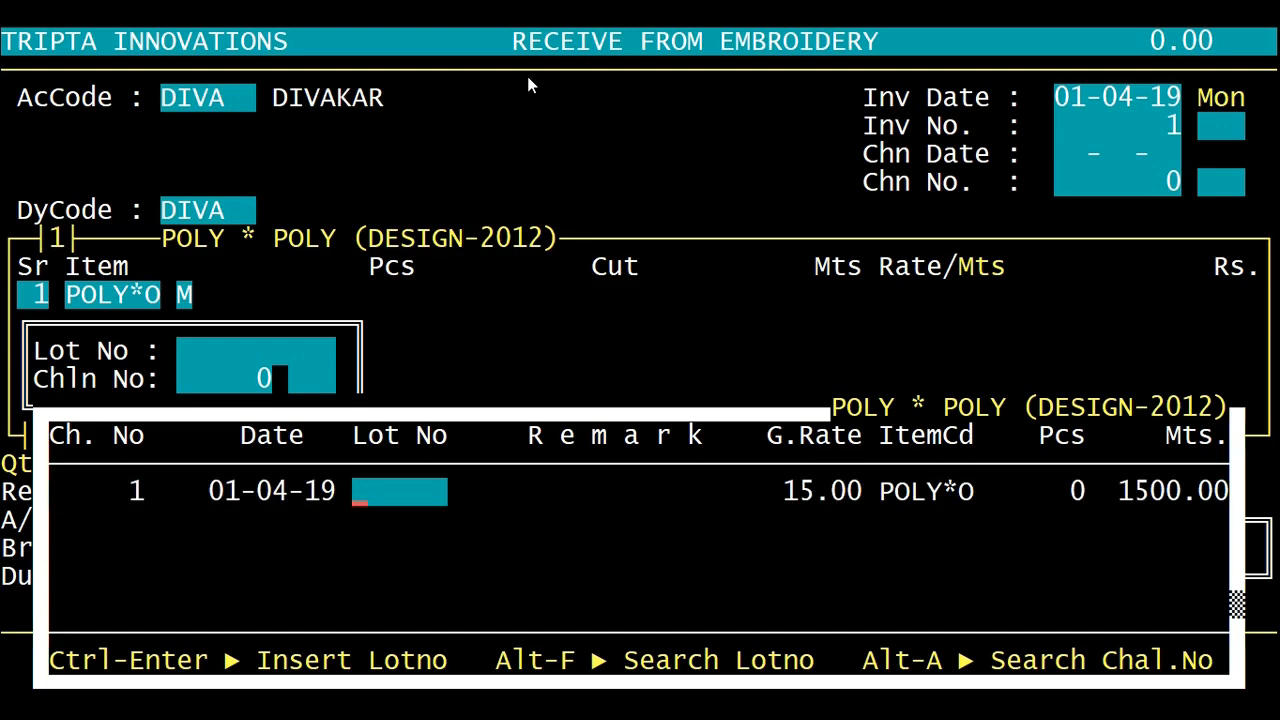
pyautogui.write('12')
pyautogui.press('Return')
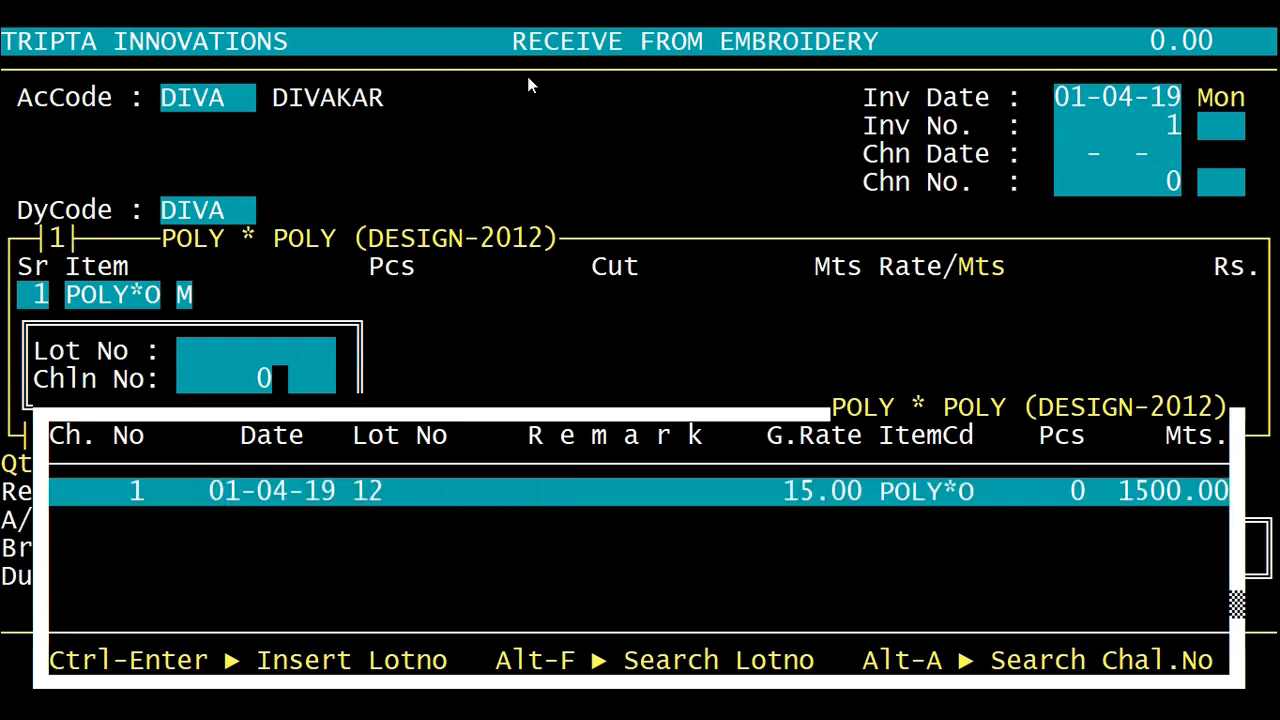
pyautogui.press('Return')
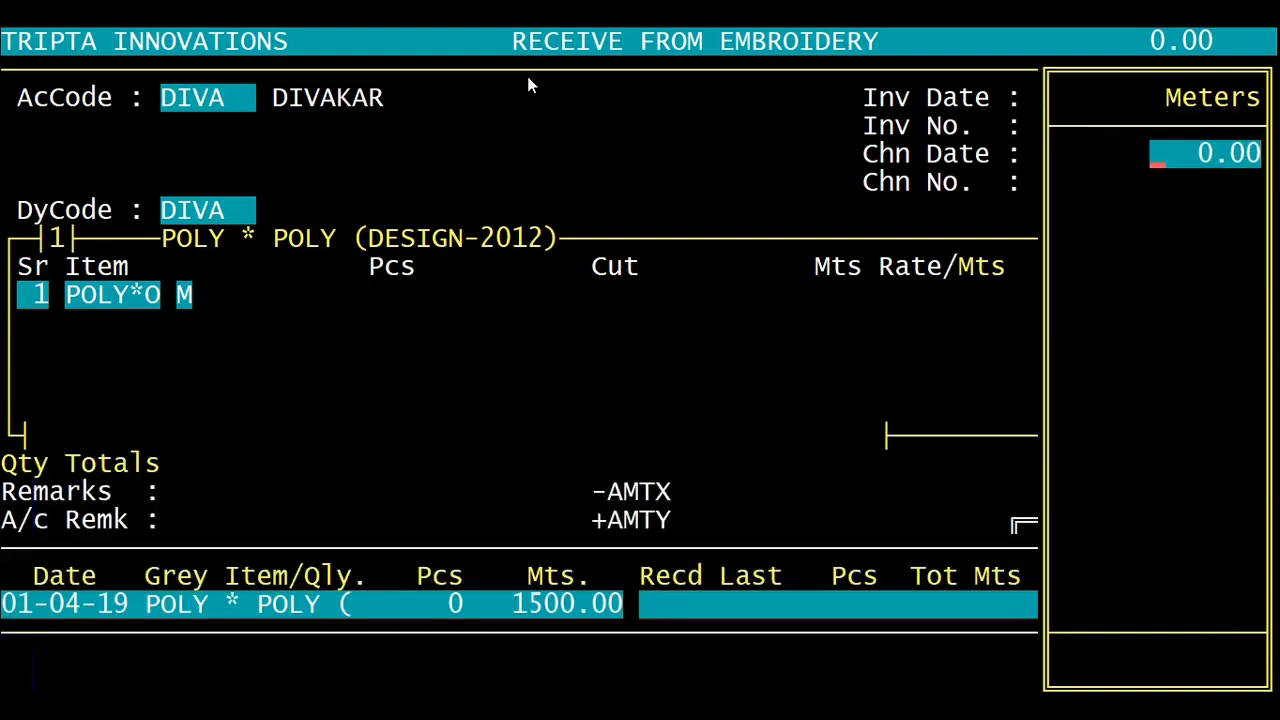
# Step: Set the received folding metres to 1400, keeping 1500 grey metres and 1400 mill metres
pyautogui.press('Return')
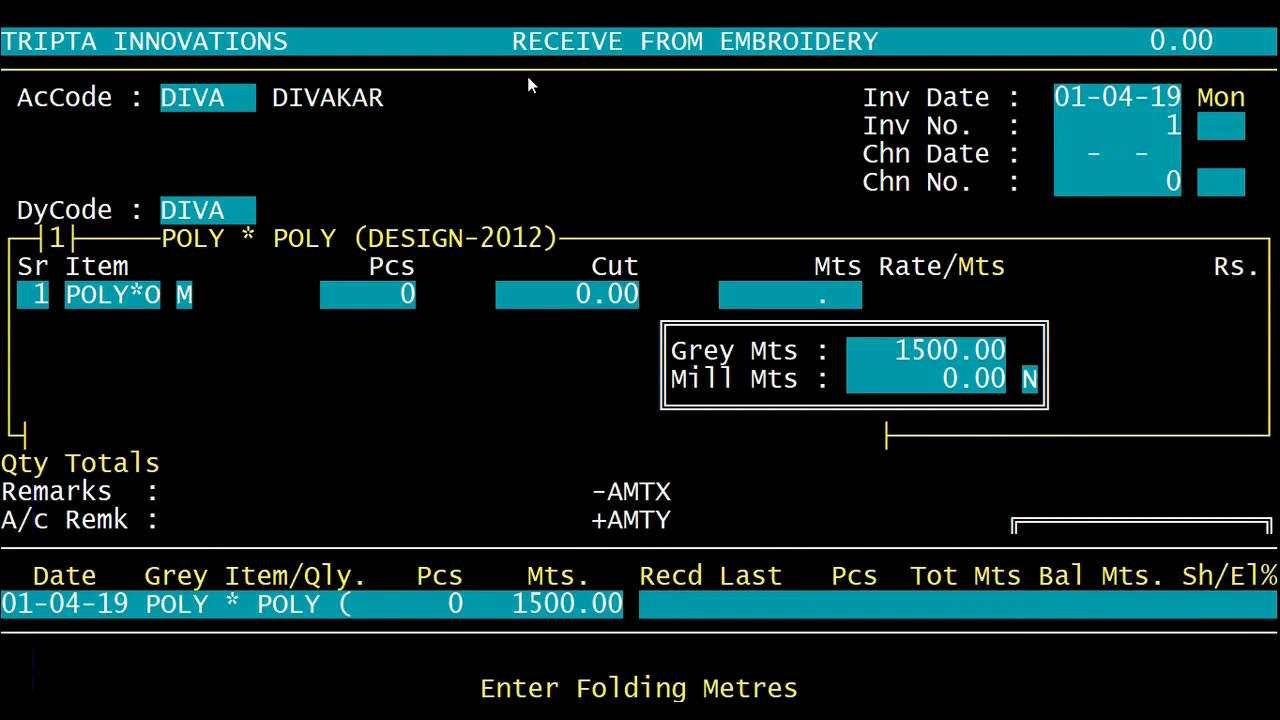
pyautogui.write('1400')
pyautogui.press('Return')
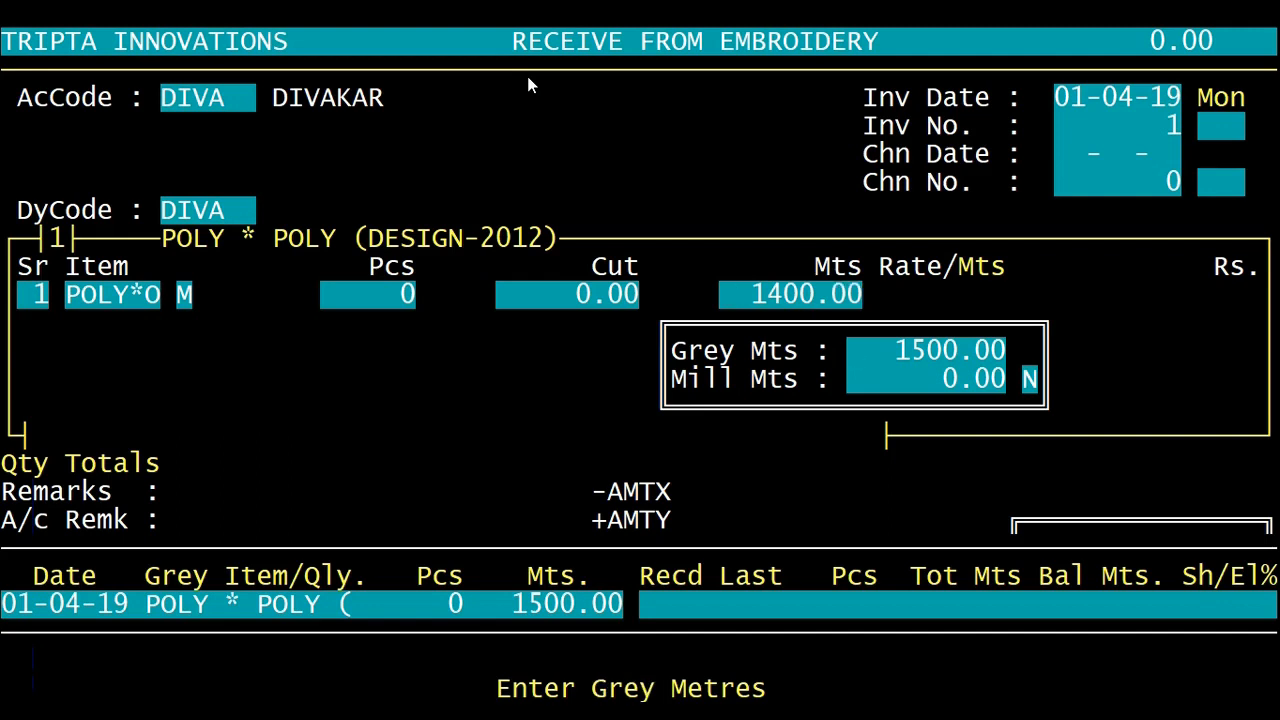
pyautogui.press('Return')
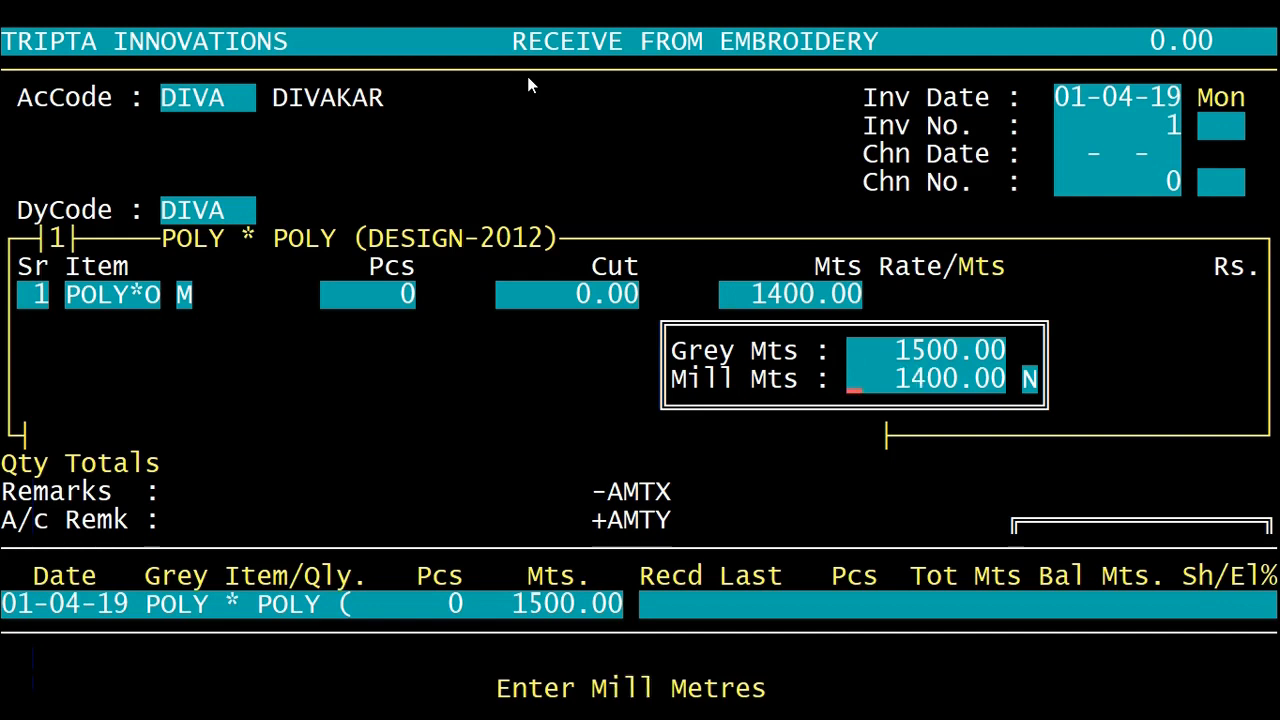
pyautogui.press('Return')
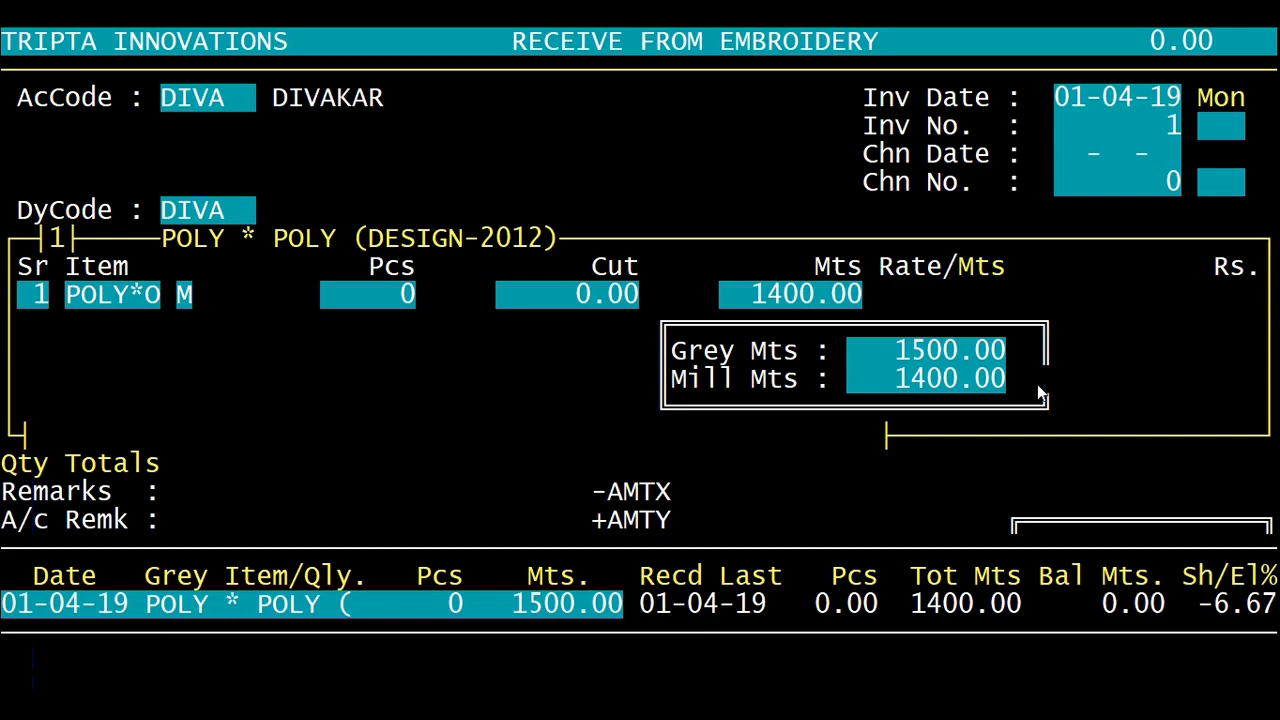
pyautogui.press('Return')
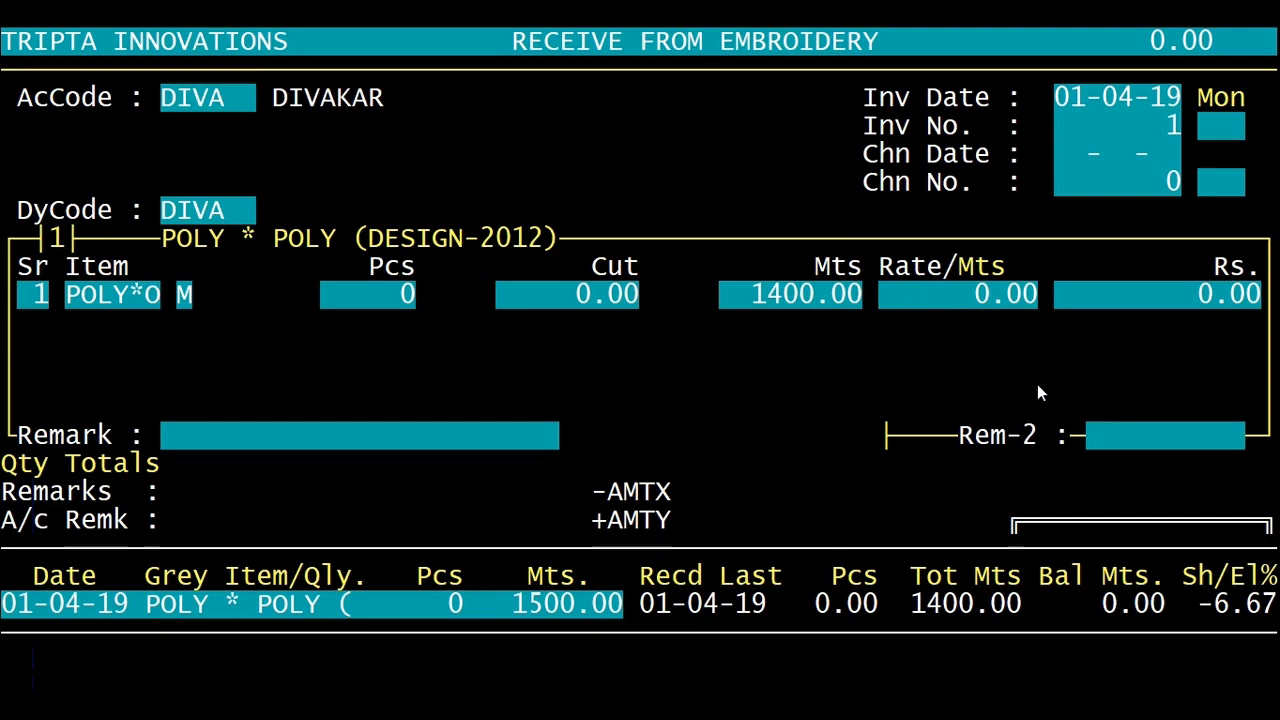
# Step: Set the item's rate to 10 per metre and finish the item list after this row
pyautogui.write('10')
pyautogui.press('Return')
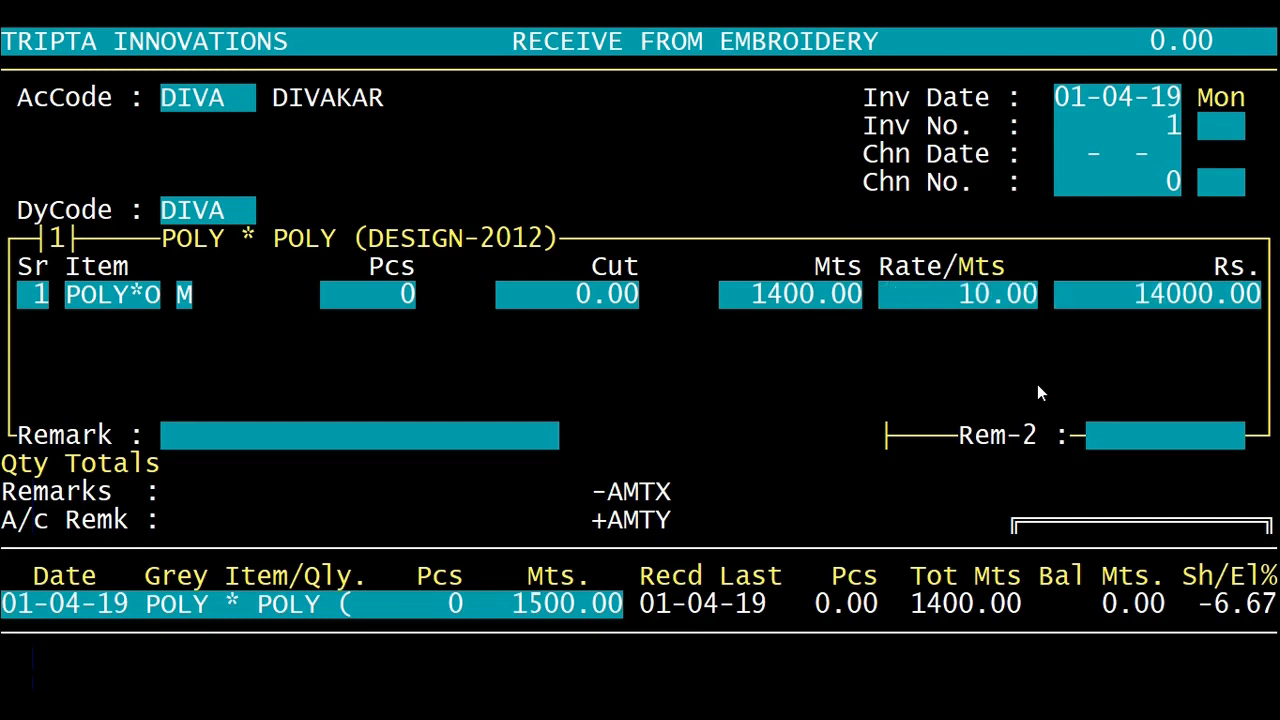
pyautogui.press('Return')
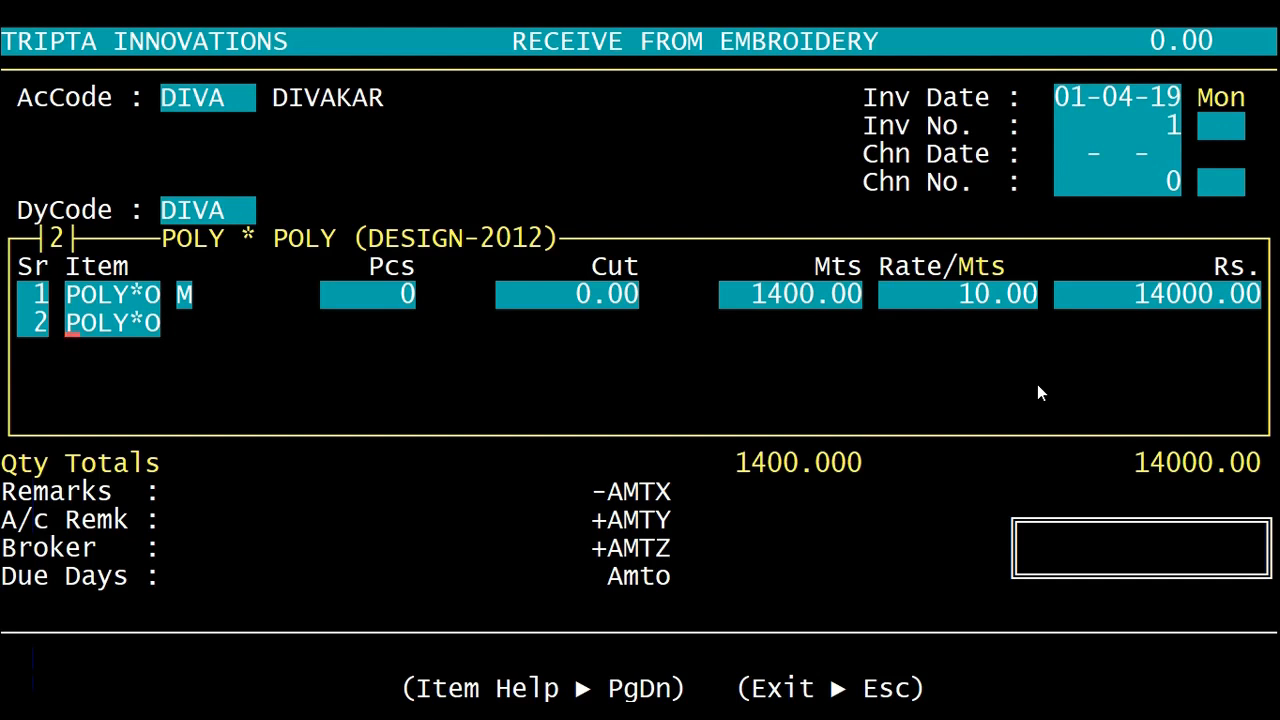
pyautogui.press('Escape')
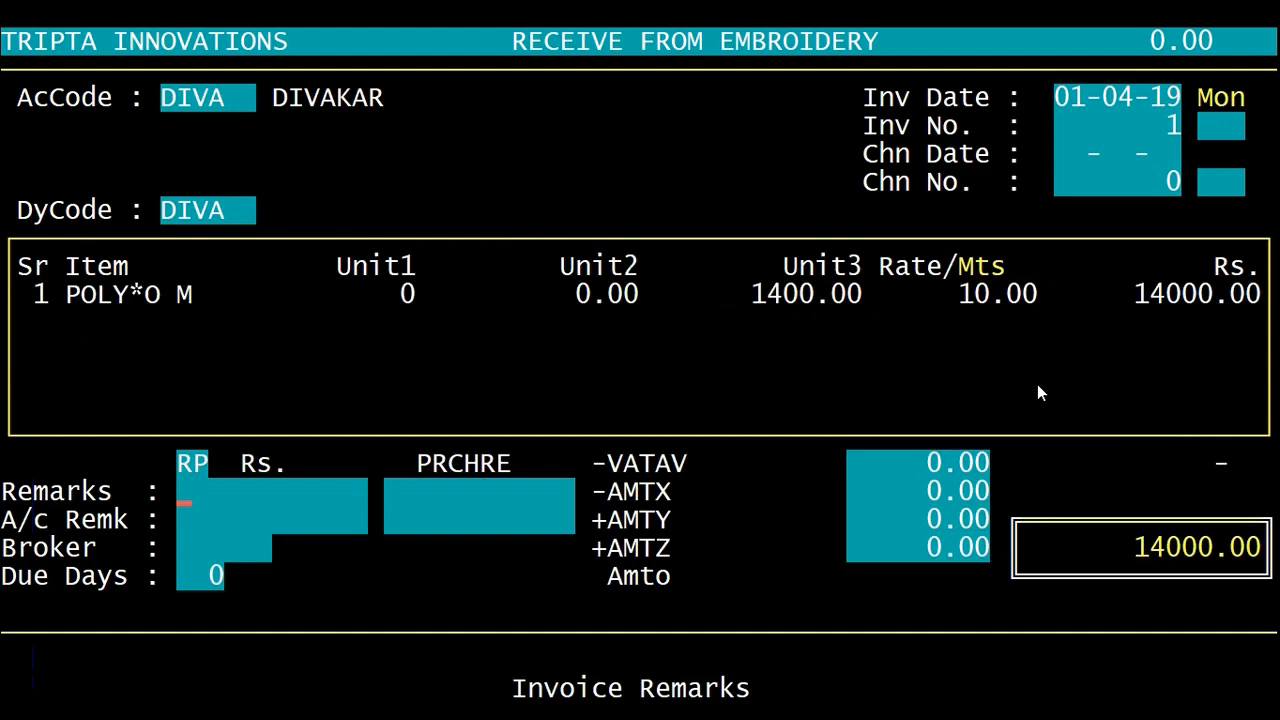
# Step: Leave the remarks, broker and VATAV fields at their defaults and enter a 500 deduction in AMTX
pyautogui.press('Return')
pyautogui.press('Return')
pyautogui.press('Return')
pyautogui.press('Return')
pyautogui.press('Return')
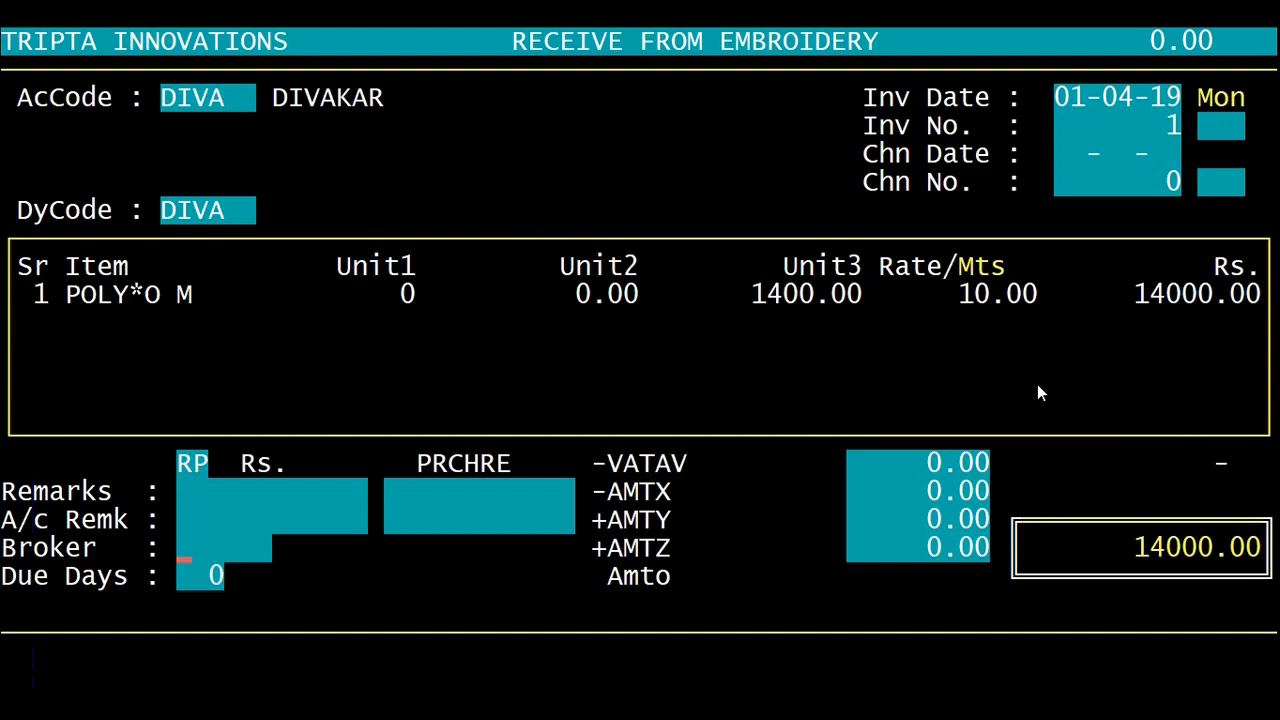
pyautogui.press('Return')
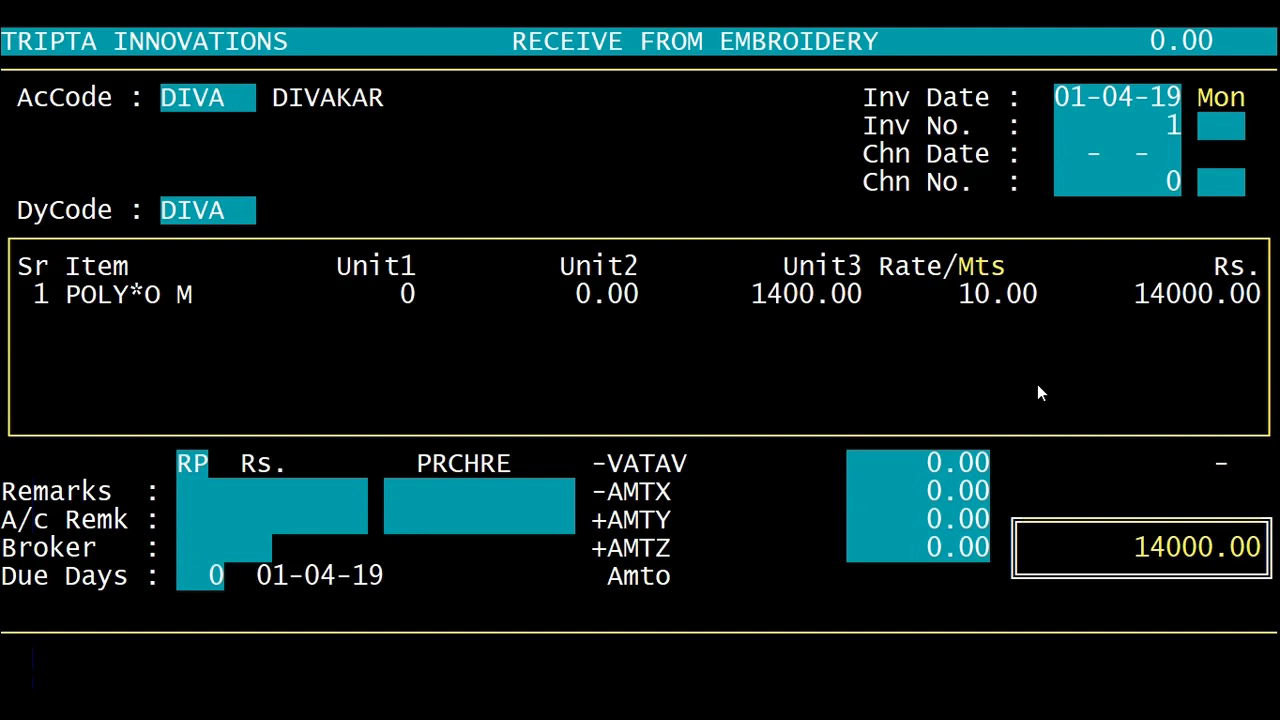
pyautogui.write('500')
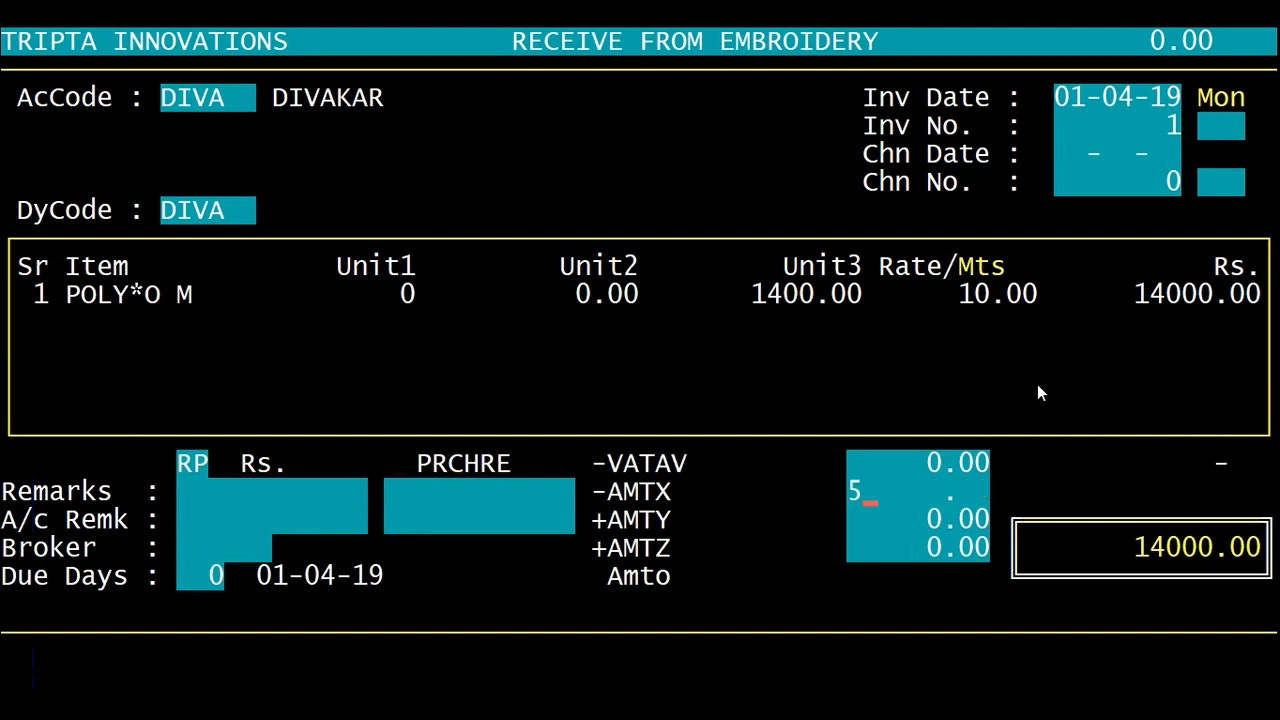
pyautogui.press('Return')
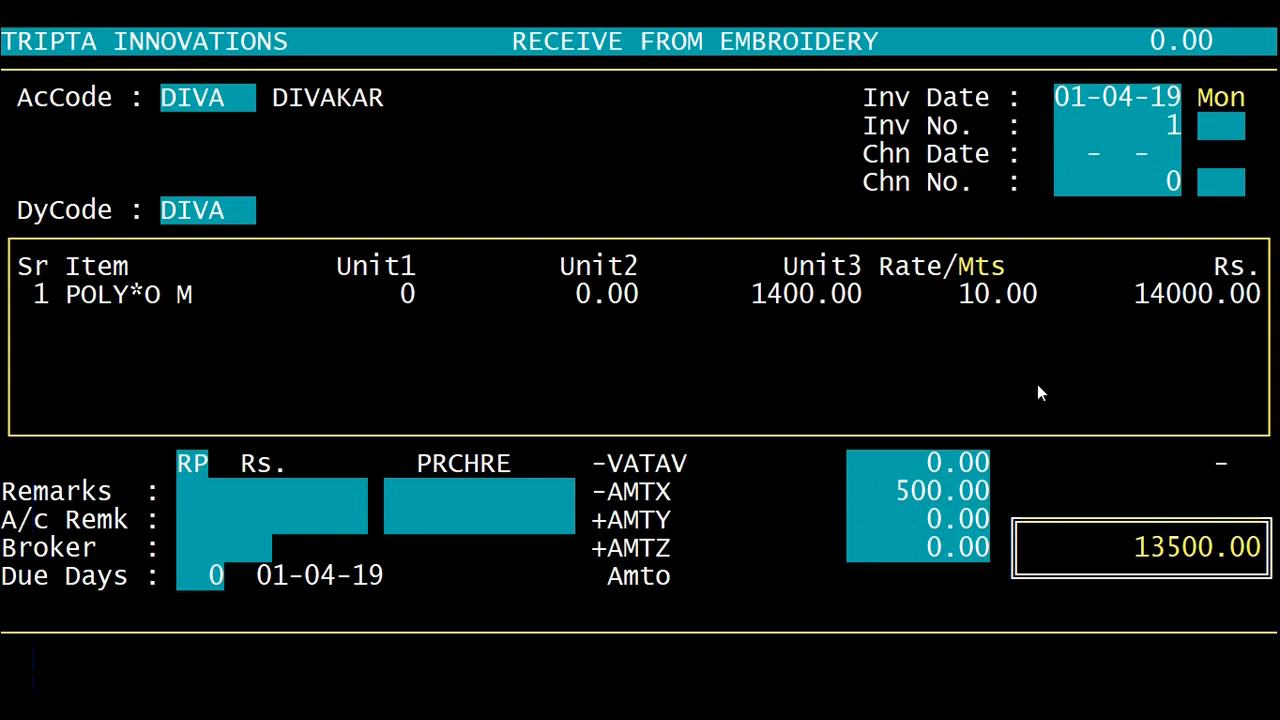
# Step: Skip the remaining amount adjustments, accept the calculated CGST and SGST details, and save the invoice
pyautogui.press('Return')
pyautogui.press('Return')
pyautogui.press('Return')
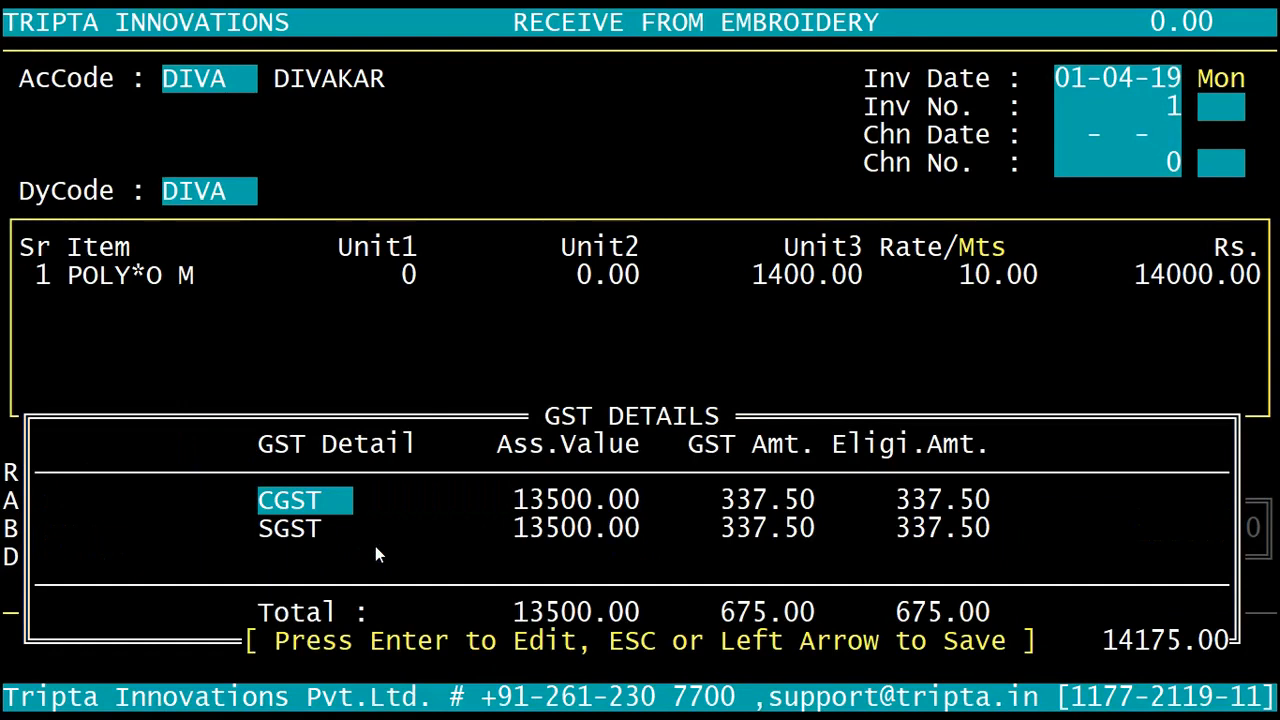
pyautogui.press('Escape')
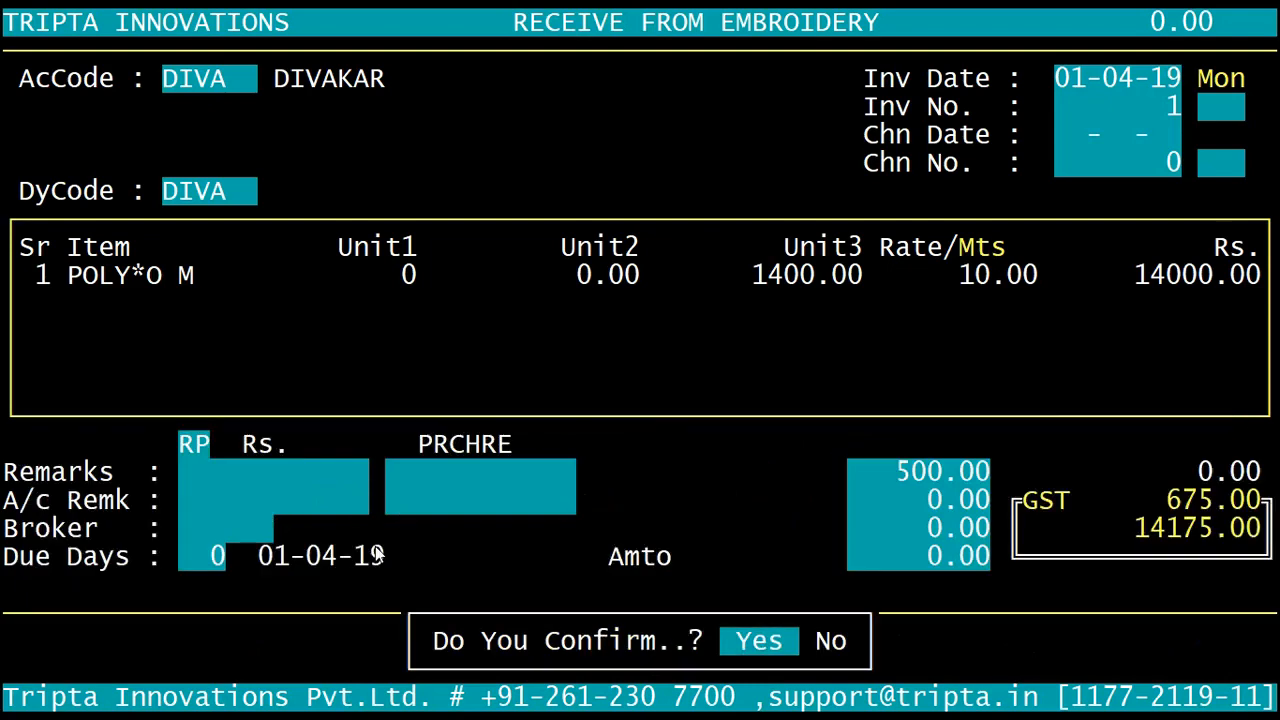
pyautogui.press('Return')
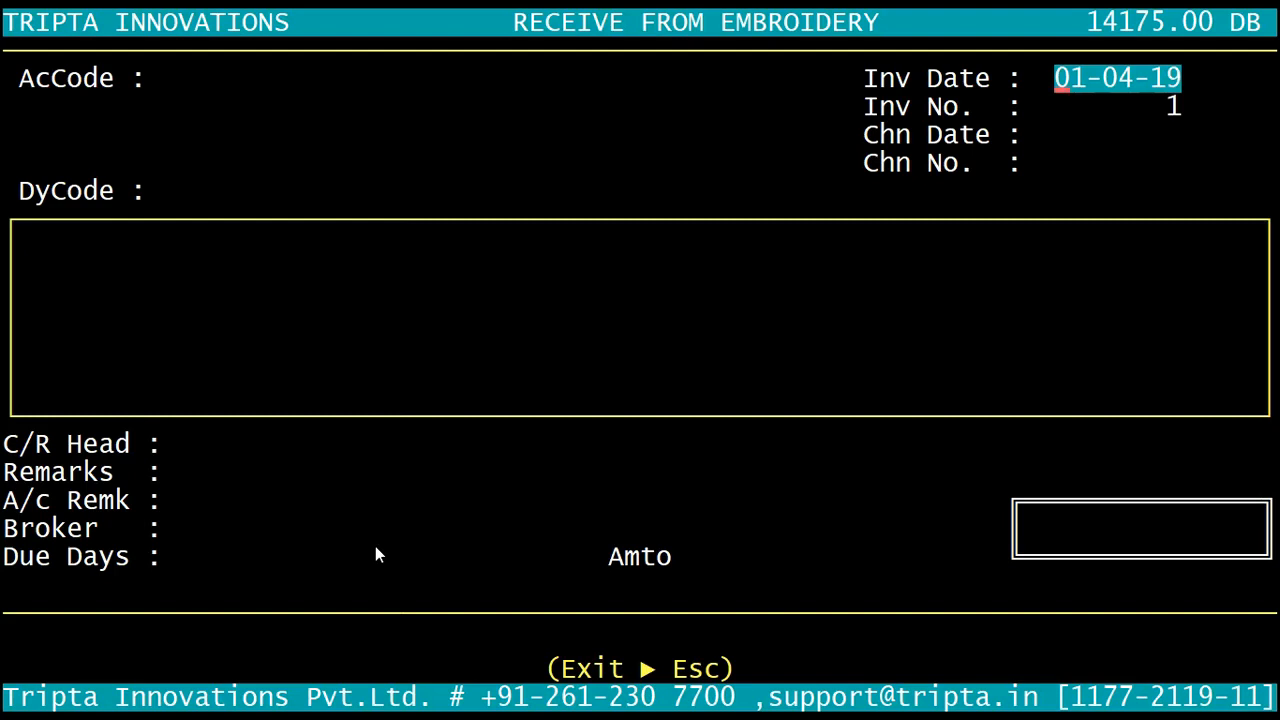